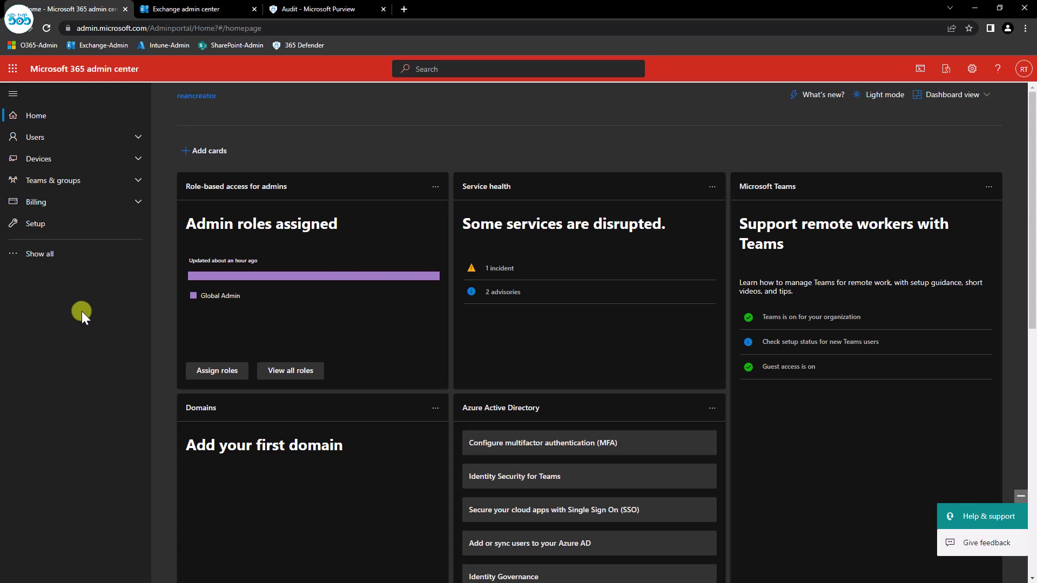
Switch to the Exchange admin center and check the mailbox archive status of the user mailbox listed between julian and the shared mailbox below.
{"action": "left_click", "coordinate": [178, 7]}
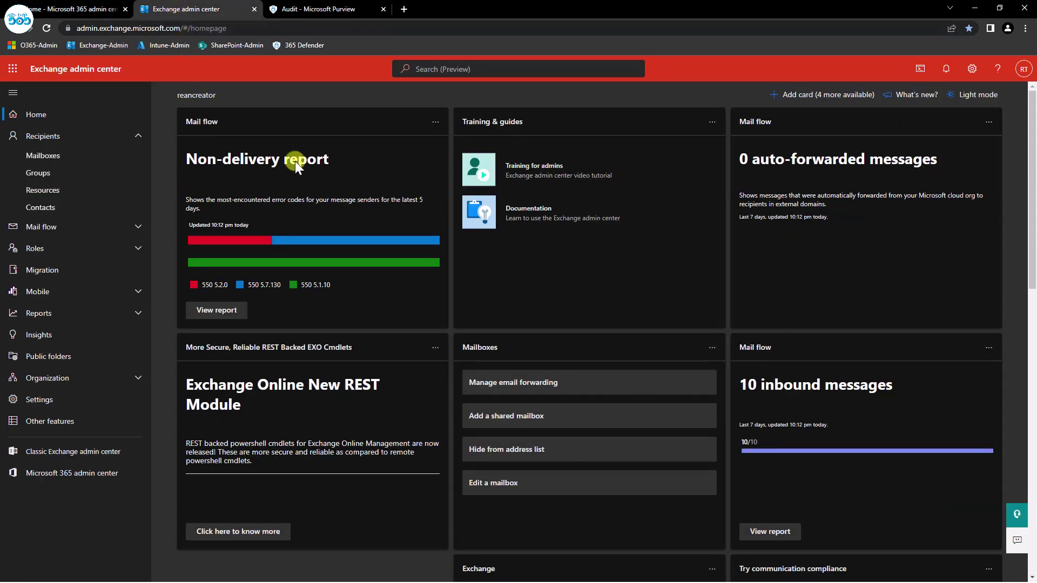
{"action": "left_click", "coordinate": [113, 157]}
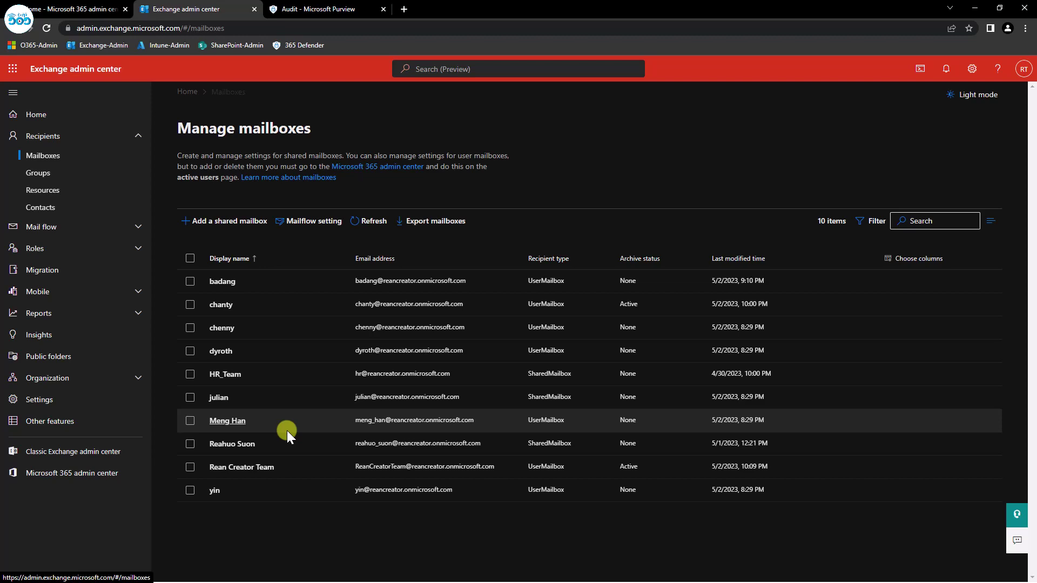
{"action": "left_click", "coordinate": [236, 422]}
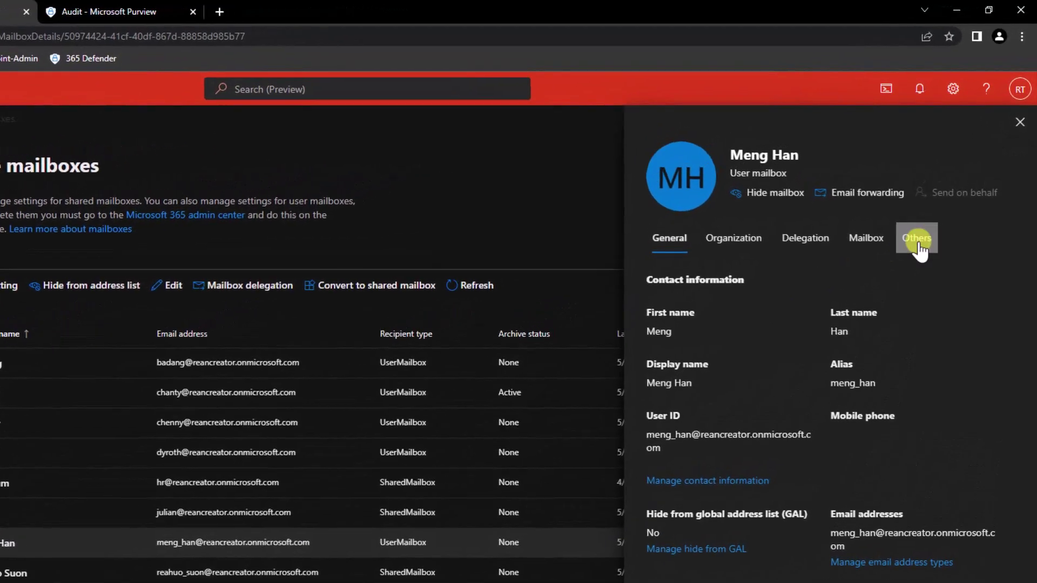
{"action": "left_click", "coordinate": [931, 207]}
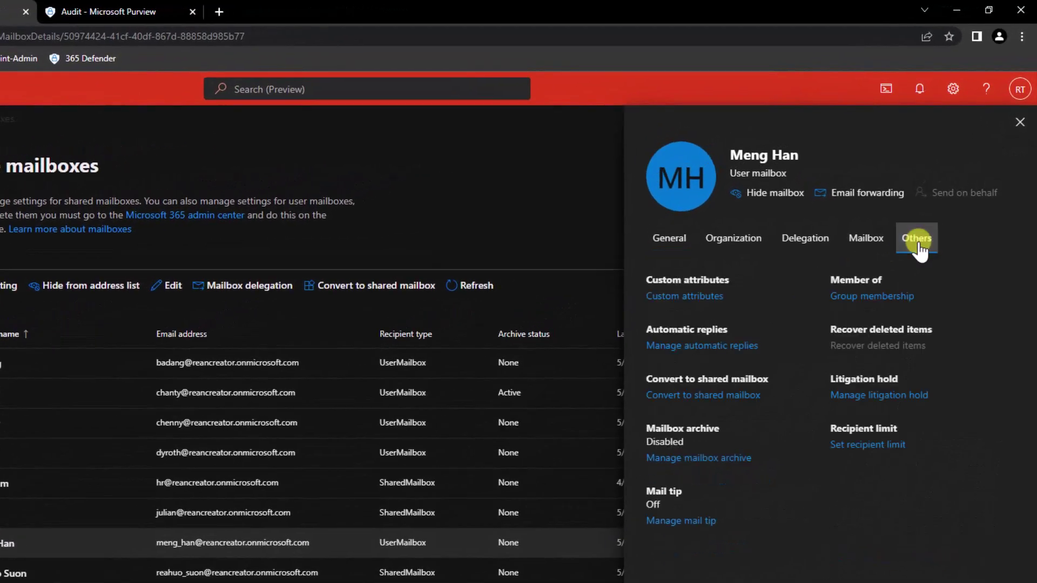
{"action": "mouse_move", "coordinate": [644, 428]}
{"action": "left_mouse_down"}
{"action": "mouse_move", "coordinate": [728, 427]}
{"action": "mouse_move", "coordinate": [643, 440]}
{"action": "left_mouse_up"}
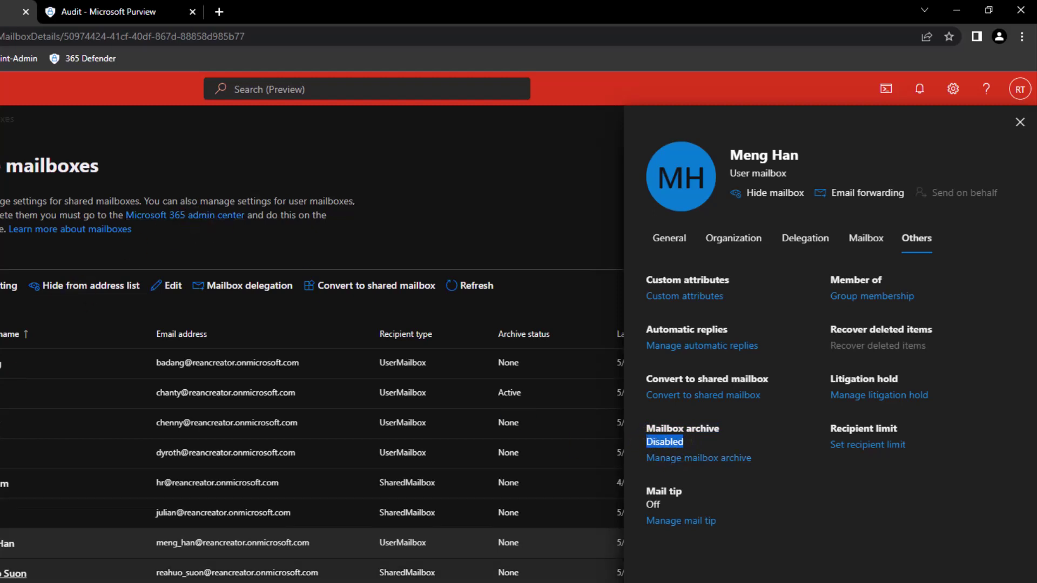
Copy the user ID from the contact information of the opened user mailbox.
{"action": "left_click", "coordinate": [672, 244]}
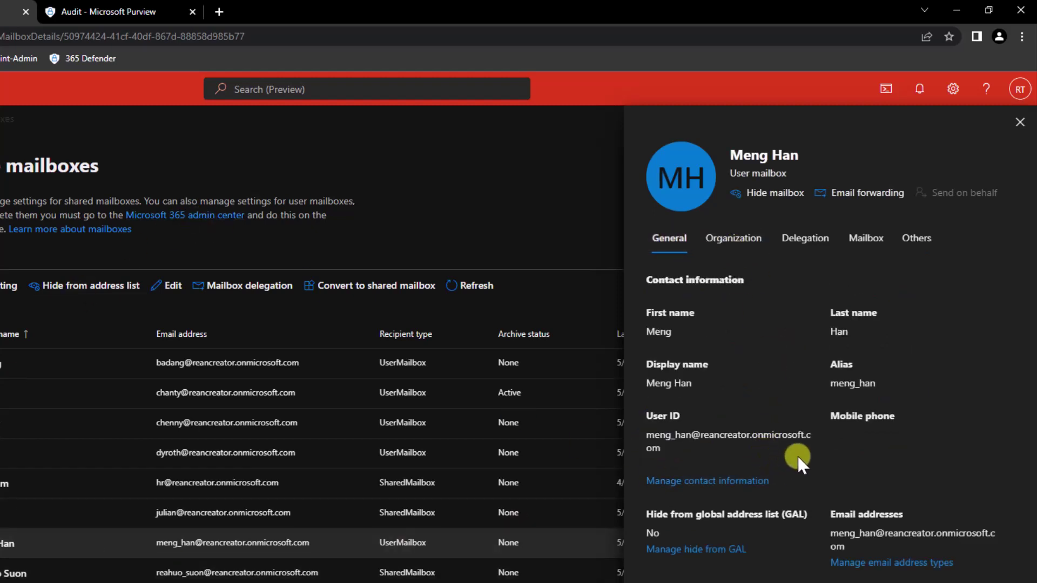
{"action": "left_click_drag", "start_coordinate": [648, 435], "coordinate": [665, 445]}
{"action": "right_click", "coordinate": [663, 435]}
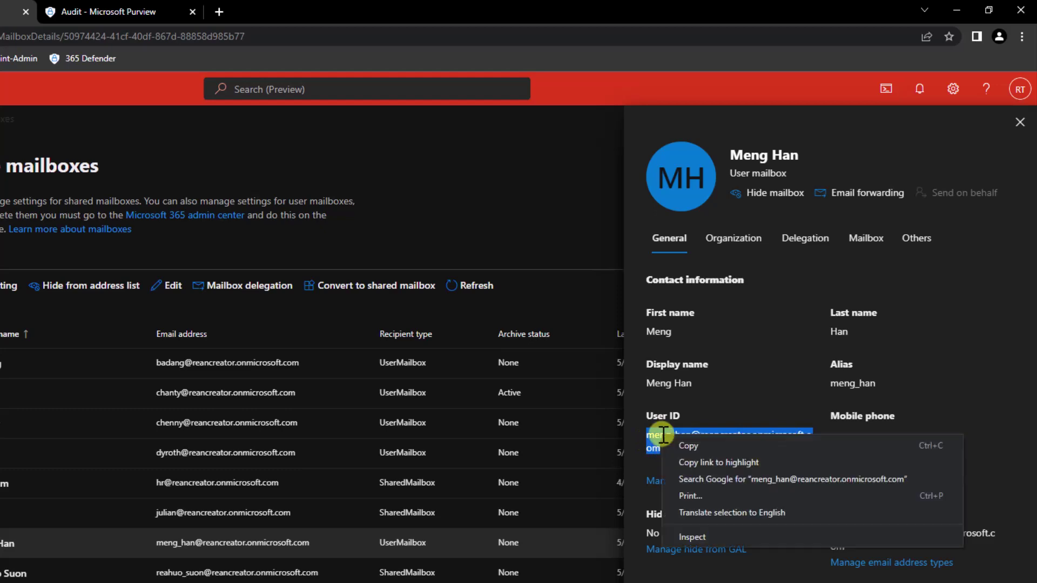
{"action": "left_click", "coordinate": [671, 444]}
Open a new Incognito window and go to the Outlook mail page at outlook.office.com/mail/.
{"action": "left_click", "coordinate": [1022, 36]}
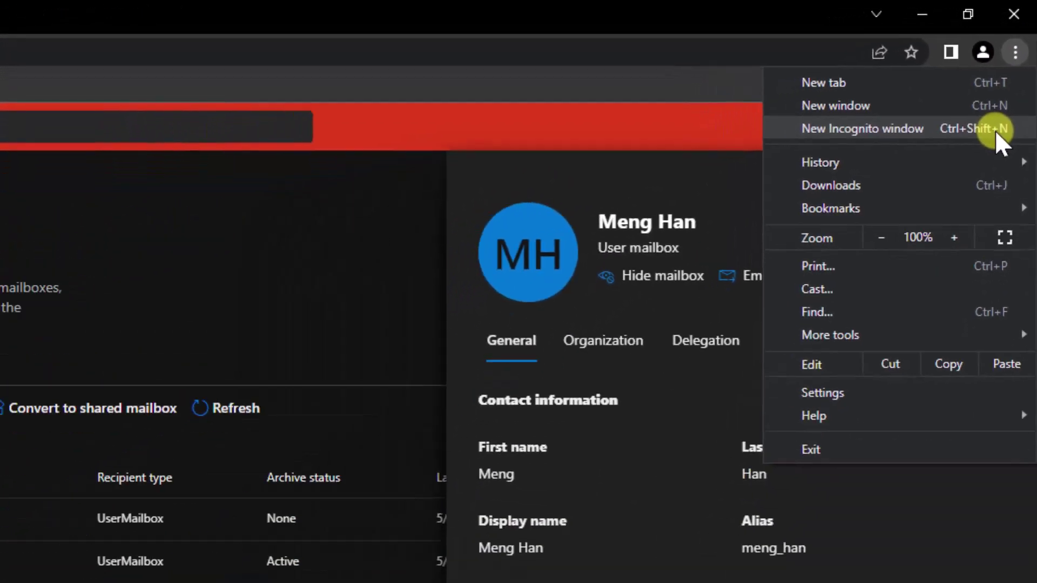
{"action": "left_click", "coordinate": [988, 167]}
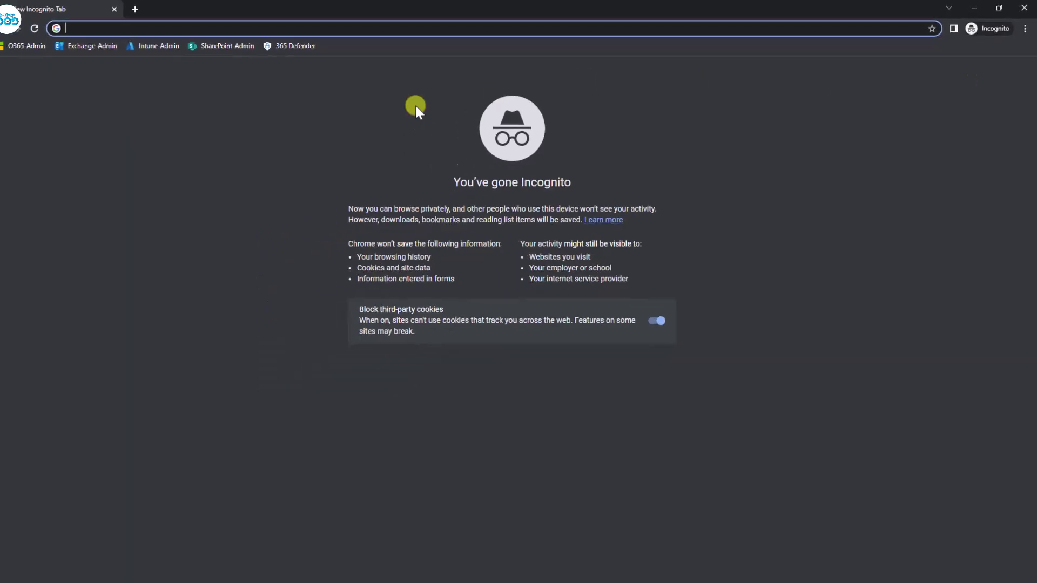
{"action": "type", "text": "out"}
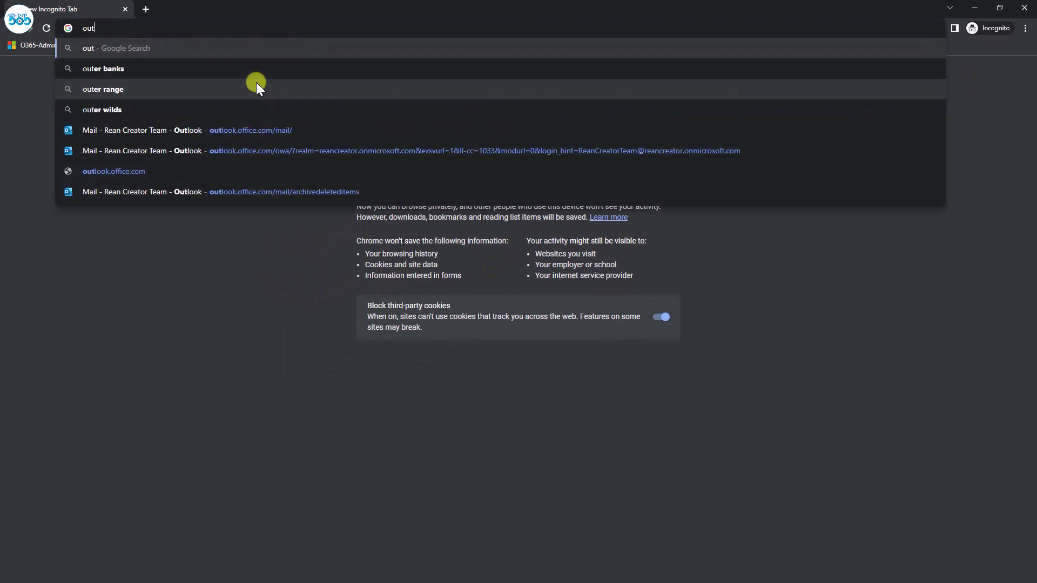
{"action": "left_click", "coordinate": [248, 136]}
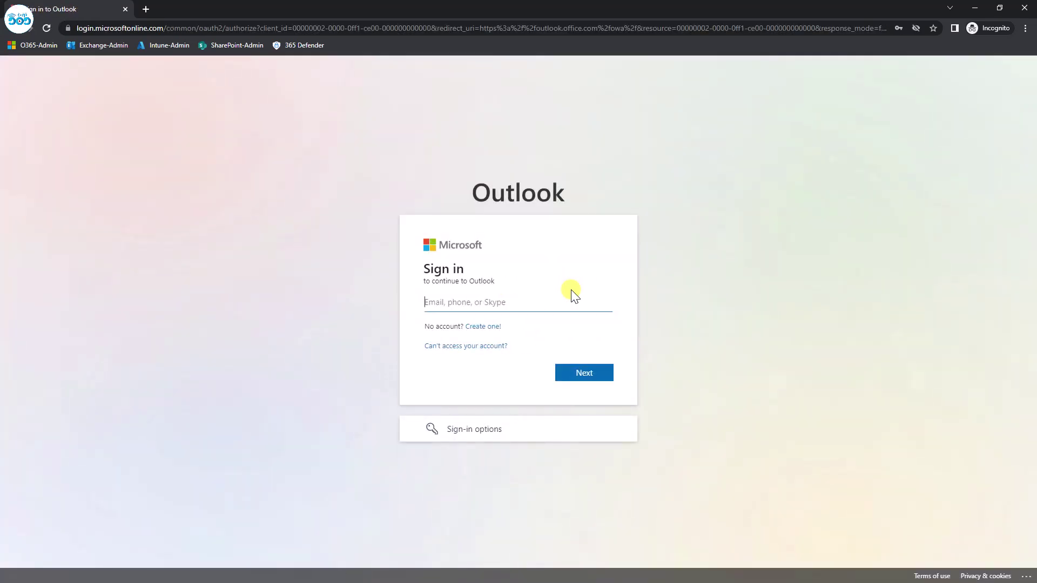
Sign in to Outlook with the copied user ID and the account password, continuing through the follow-up sign-in prompts.
{"action": "key", "text": "ctrl+v"}
{"action": "left_click", "coordinate": [577, 373]}
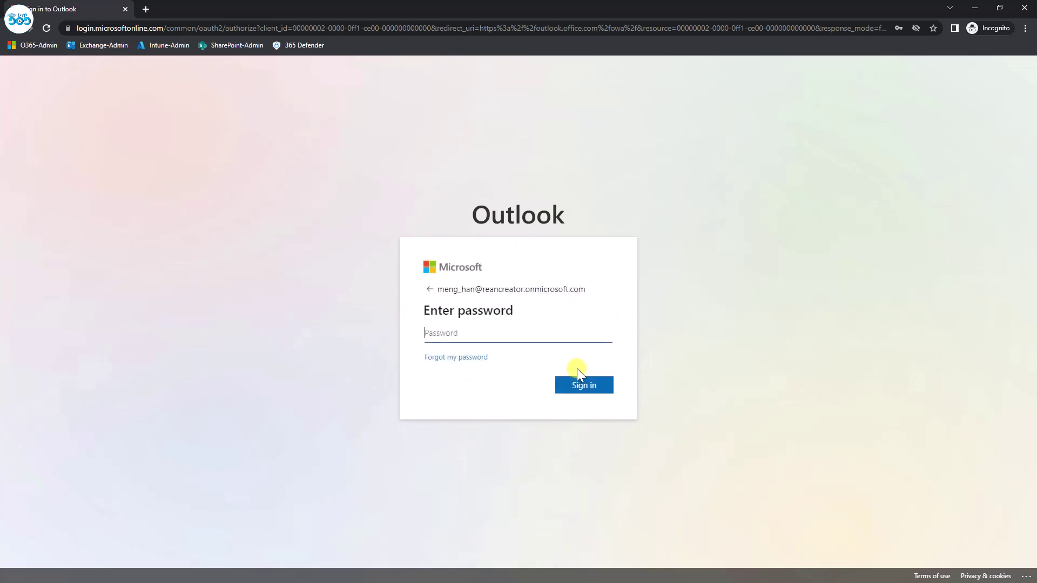
{"action": "type", "text": "•••••••••"}
{"action": "left_click", "coordinate": [577, 370]}
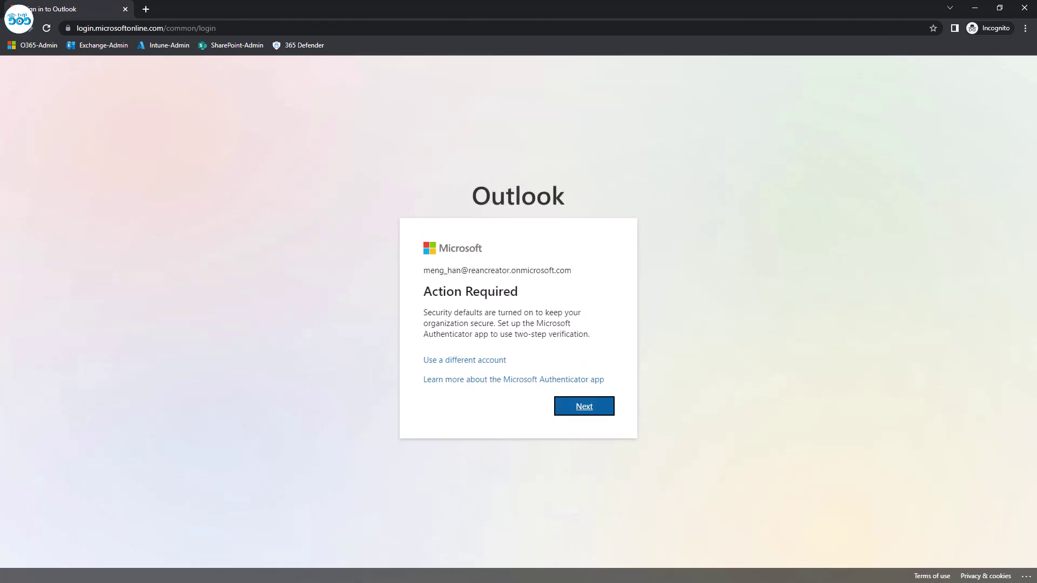
{"action": "key", "text": "Return"}
{"action": "left_click", "coordinate": [540, 392]}
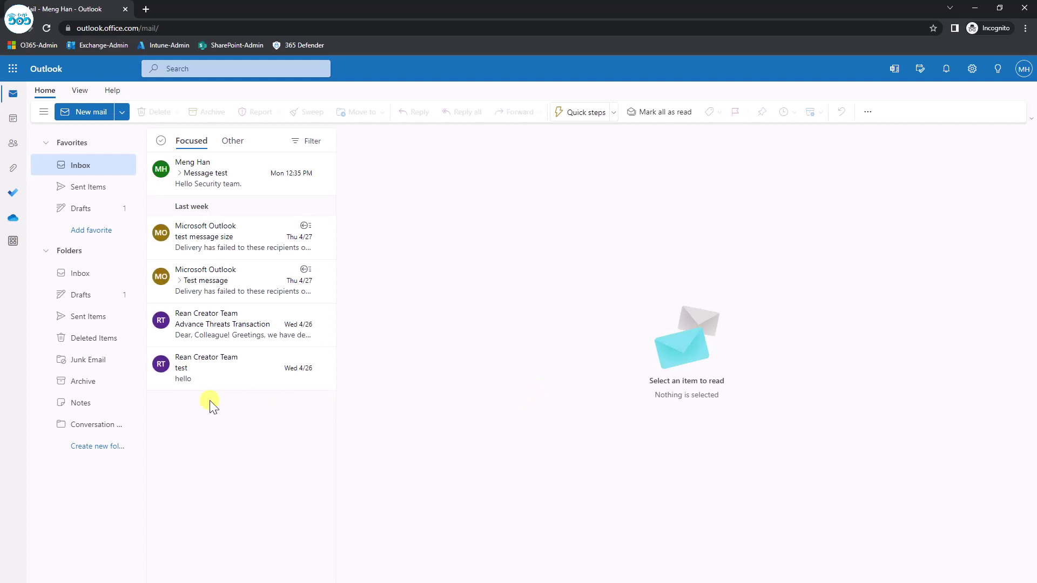
Examine the user's Archive folder and its available folder options in Outlook, comparing it with the Inbox.
{"action": "left_click", "coordinate": [76, 383]}
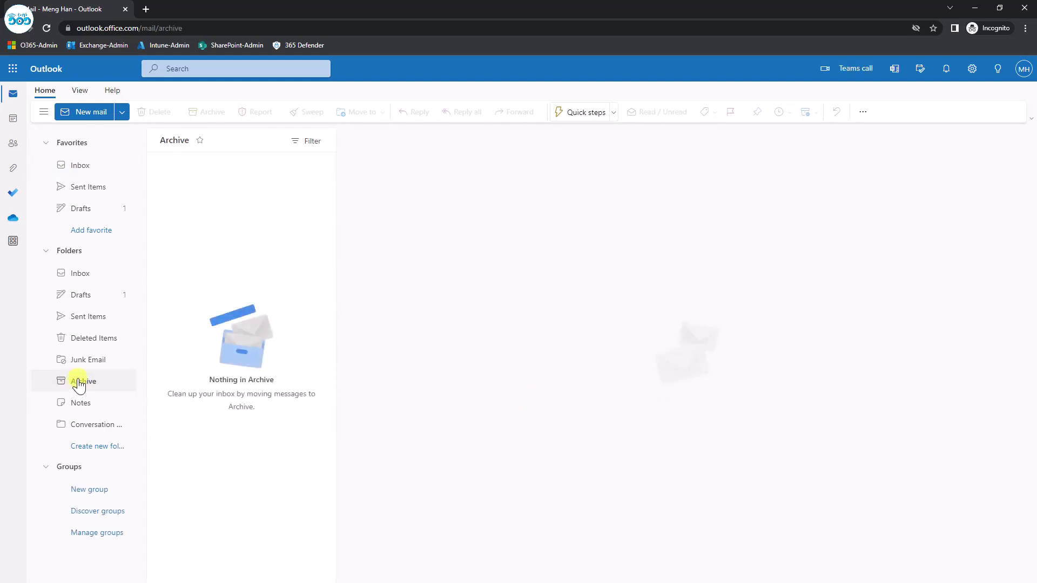
{"action": "right_click", "coordinate": [84, 386]}
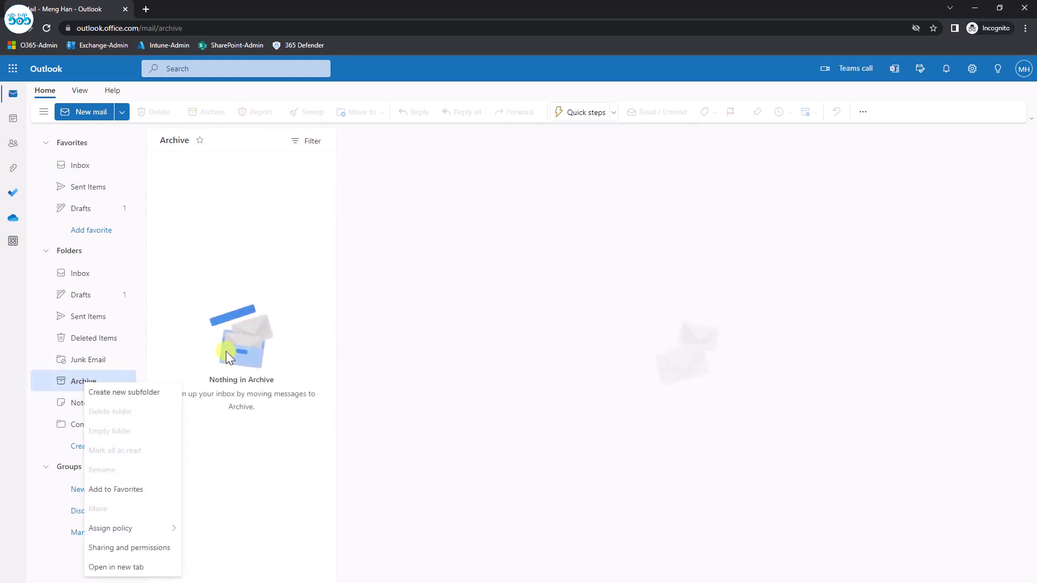
{"action": "left_click", "coordinate": [265, 505]}
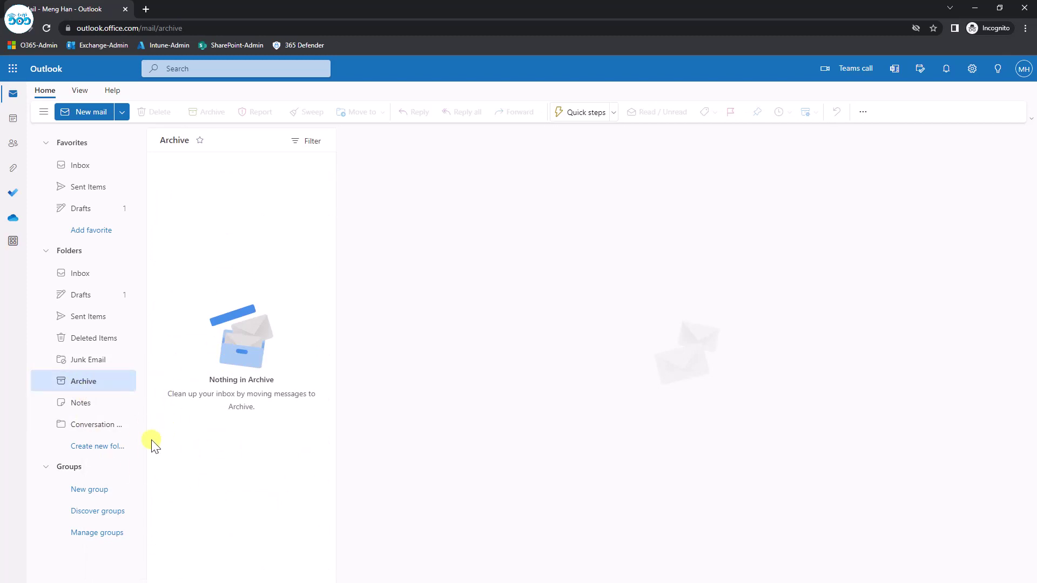
{"action": "left_click", "coordinate": [88, 275]}
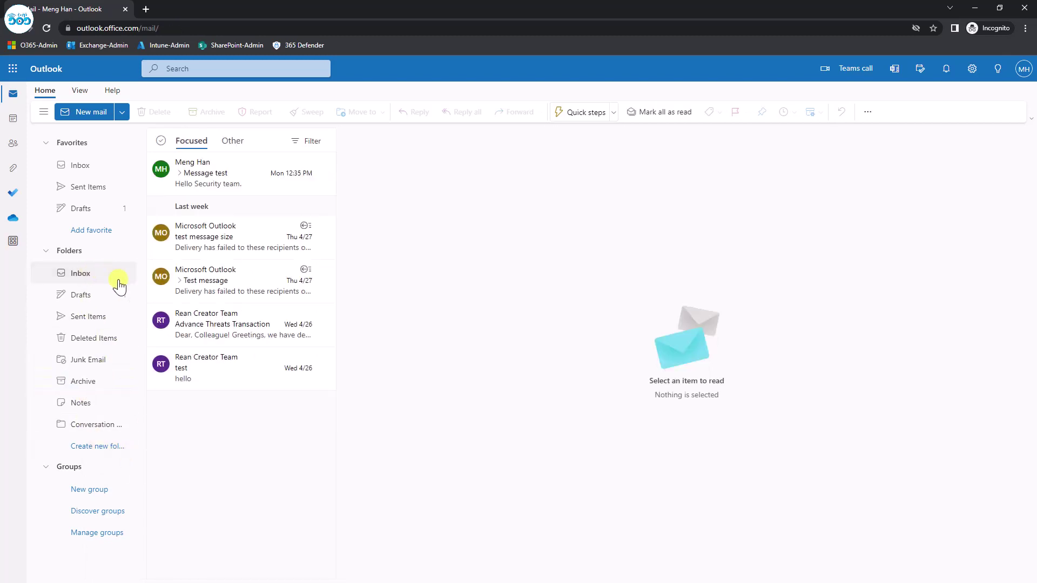
{"action": "left_click", "coordinate": [100, 387]}
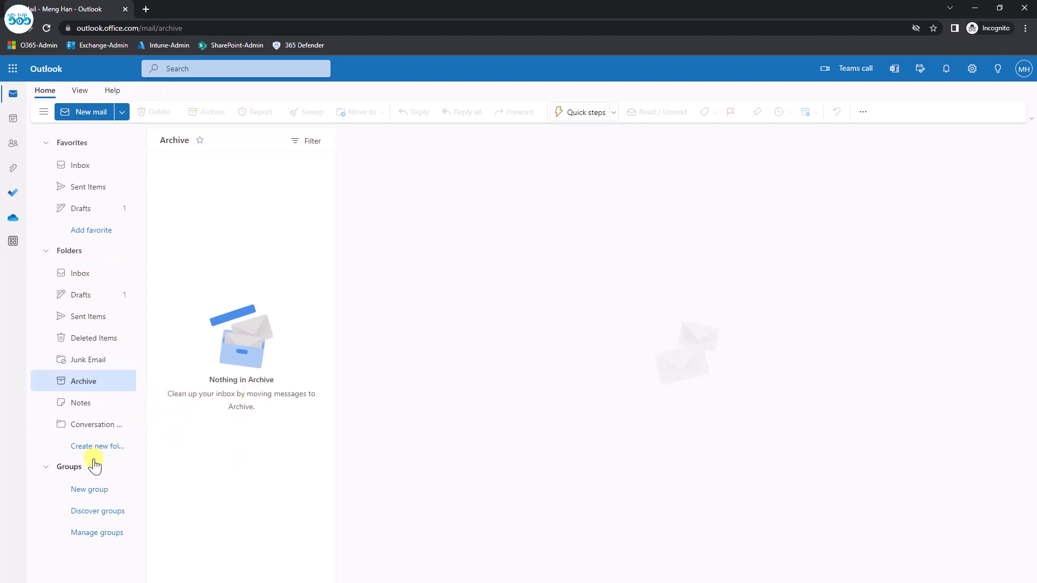
{"action": "right_click", "coordinate": [93, 383]}
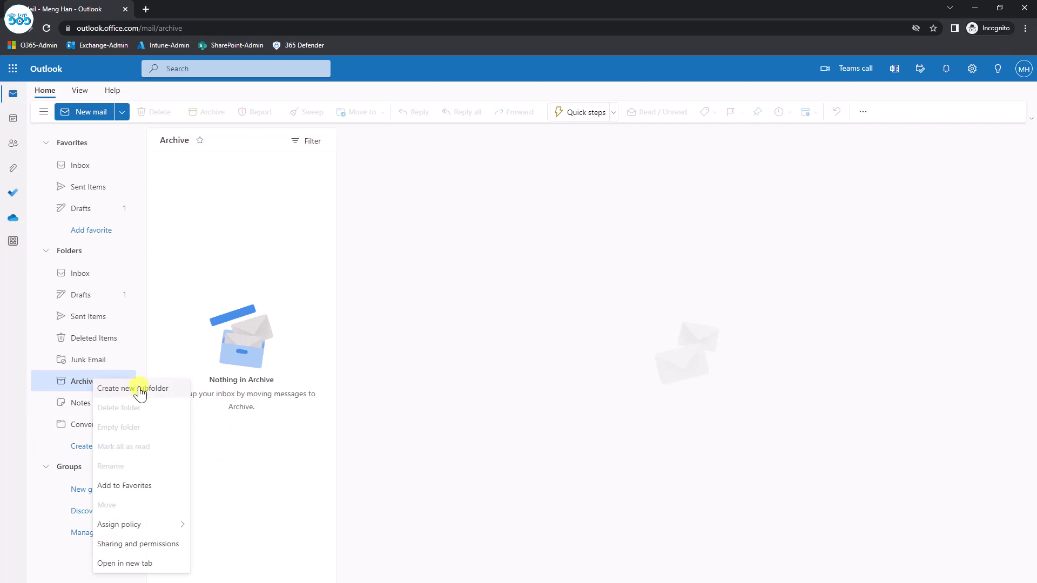
{"action": "left_click", "coordinate": [247, 530]}
{"action": "right_click", "coordinate": [98, 383]}
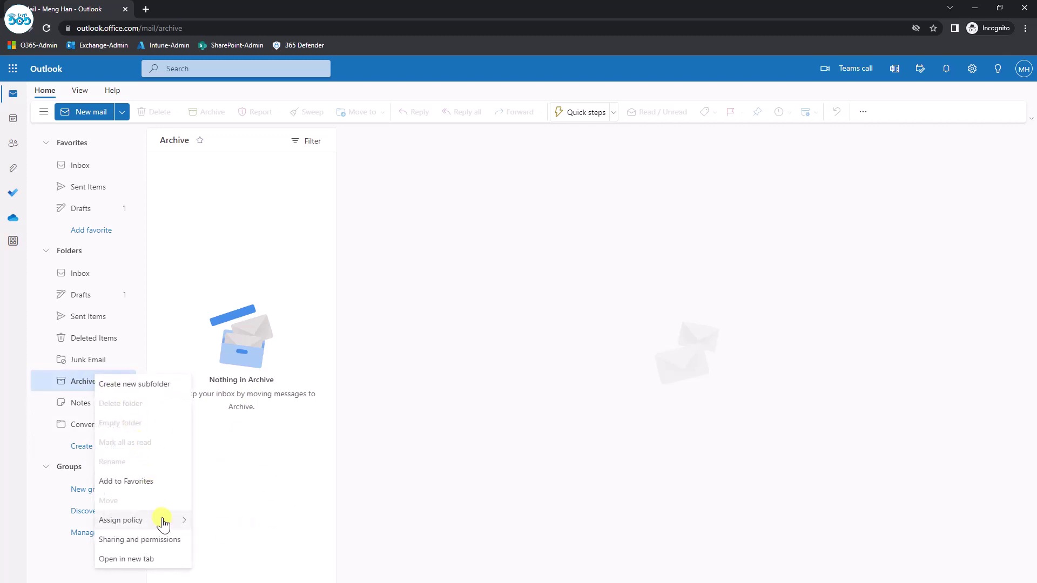
{"action": "mouse_move", "coordinate": [163, 523]}
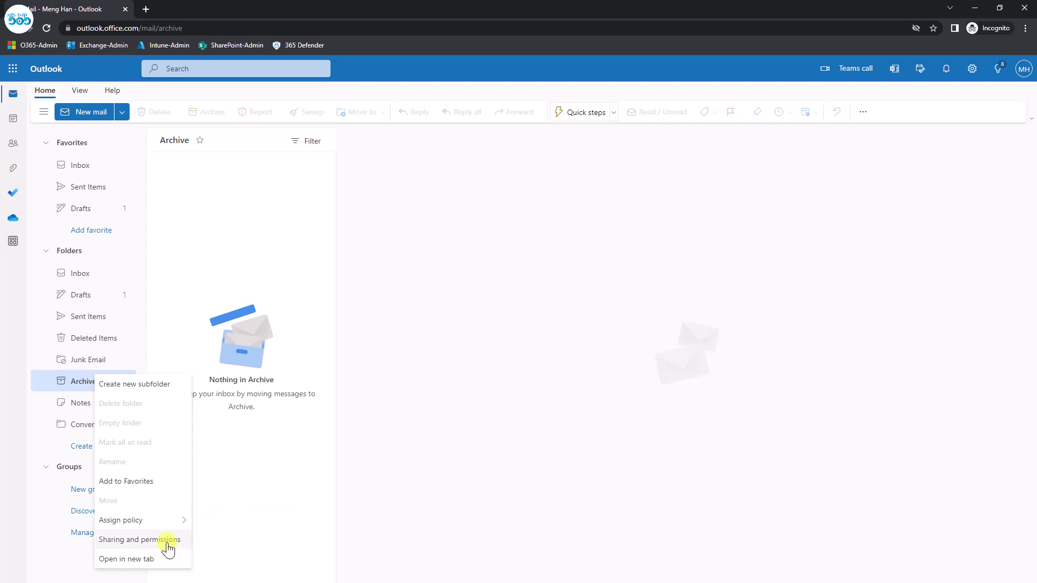
{"action": "left_click", "coordinate": [261, 519]}
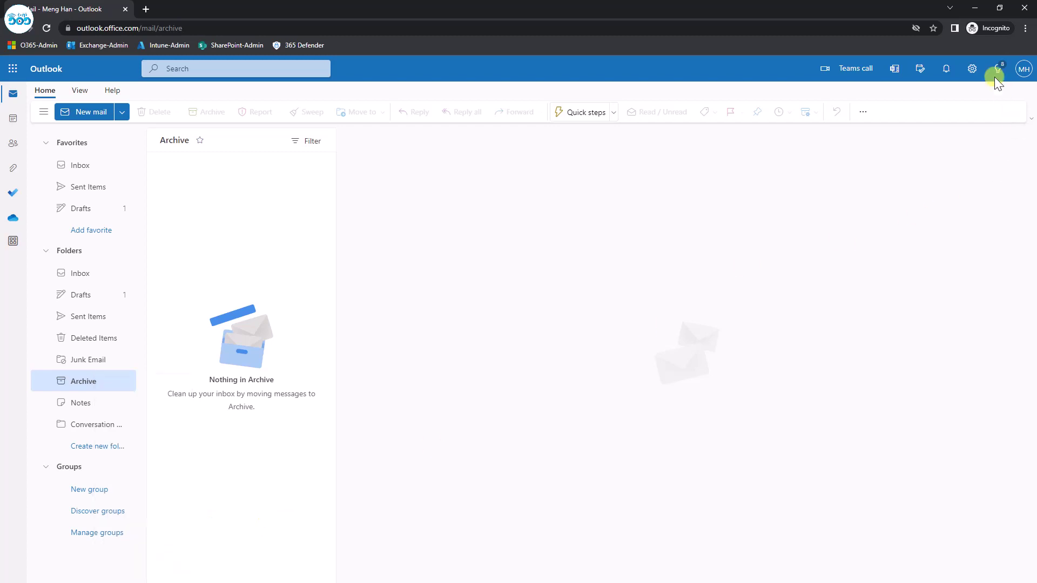
Return to the Exchange admin center, enable the user's mailbox archive and review its licence requirement.
{"action": "left_click", "coordinate": [973, 8]}
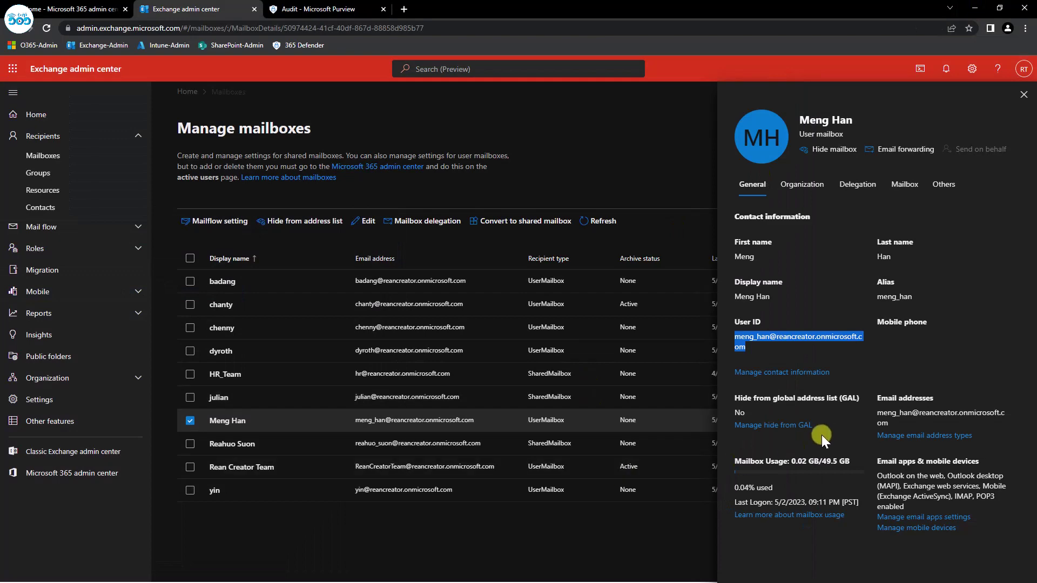
{"action": "left_click", "coordinate": [942, 185]}
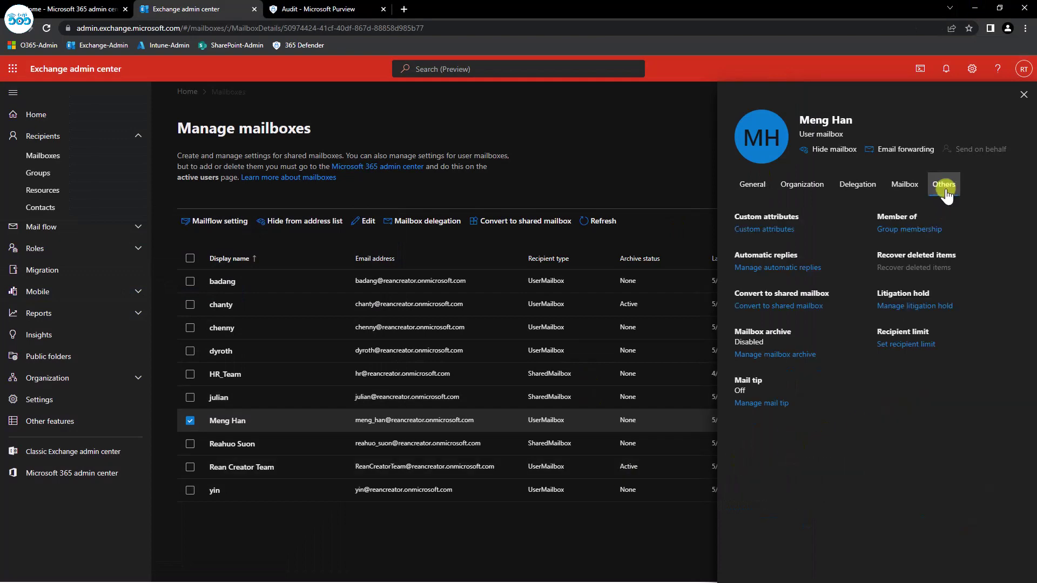
{"action": "left_click", "coordinate": [766, 357]}
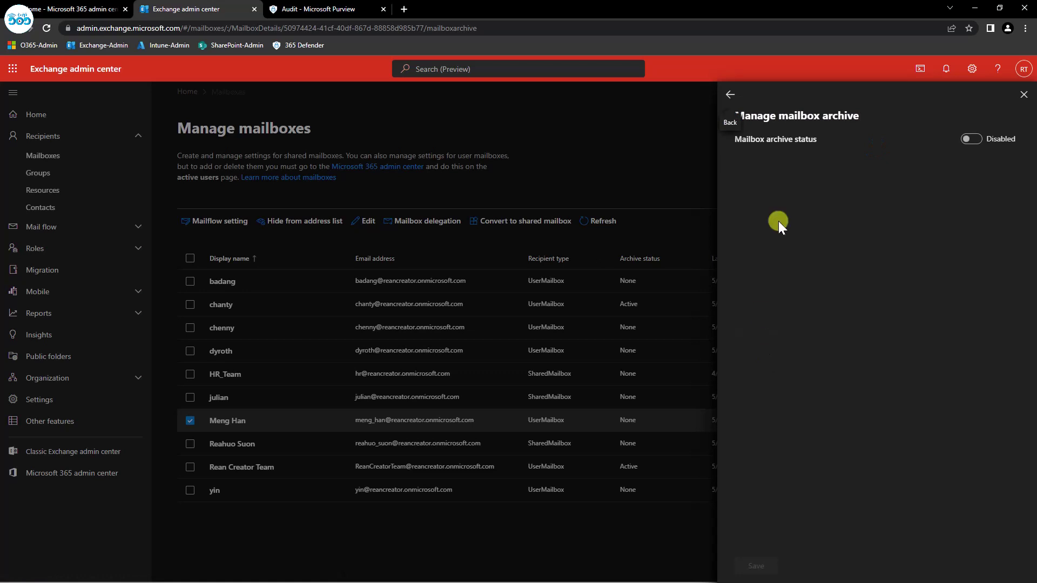
{"action": "left_click", "coordinate": [968, 142]}
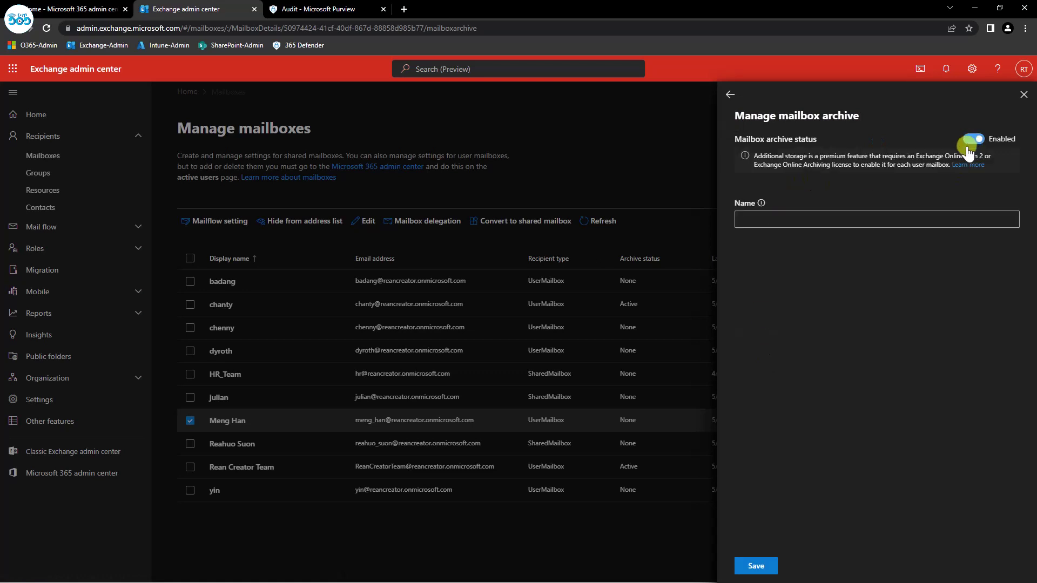
{"action": "left_click_drag", "start_coordinate": [752, 156], "coordinate": [983, 156]}
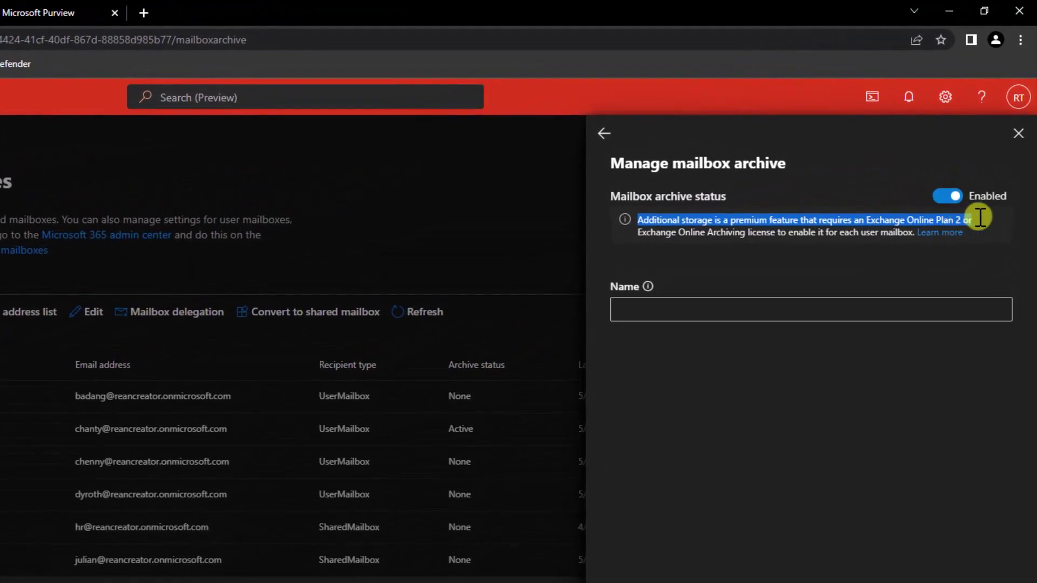
{"action": "left_click", "coordinate": [795, 257]}
{"action": "left_click", "coordinate": [722, 309]}
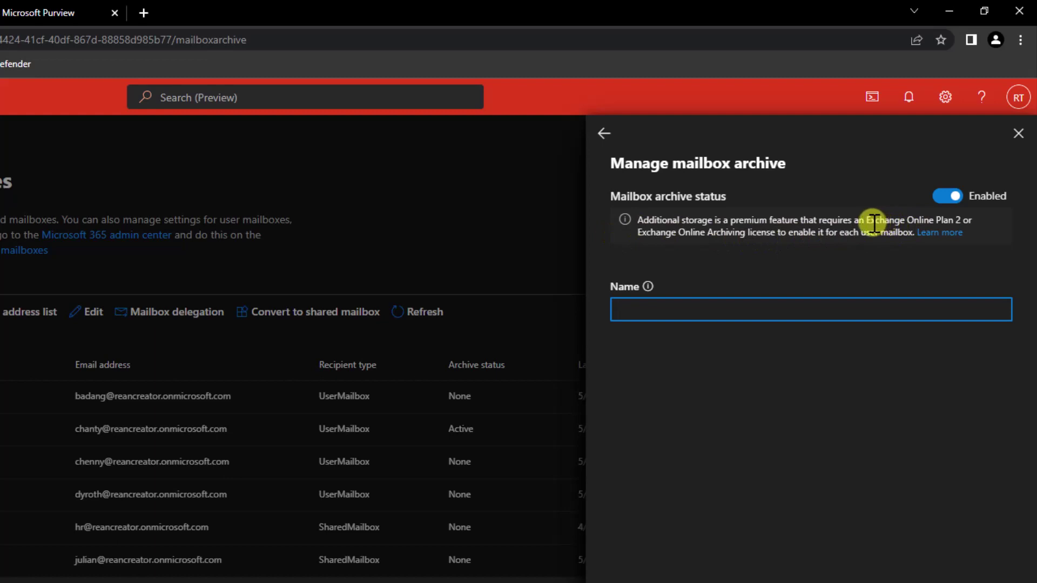
{"action": "left_click_drag", "start_coordinate": [866, 221], "coordinate": [971, 223]}
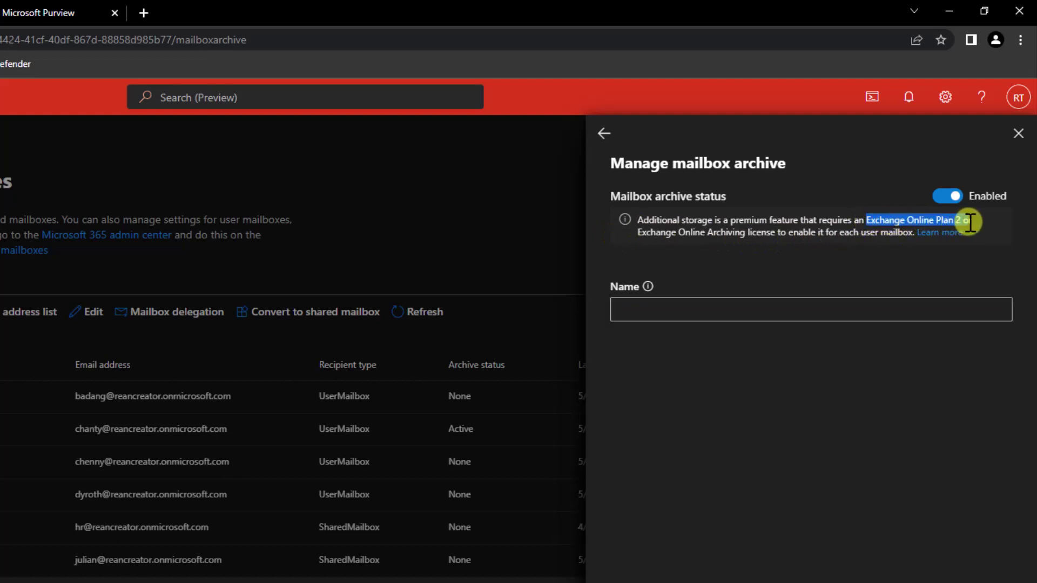
Name the mailbox archive MyOld-Email, save the archive settings and close the pane.
{"action": "left_click", "coordinate": [796, 307]}
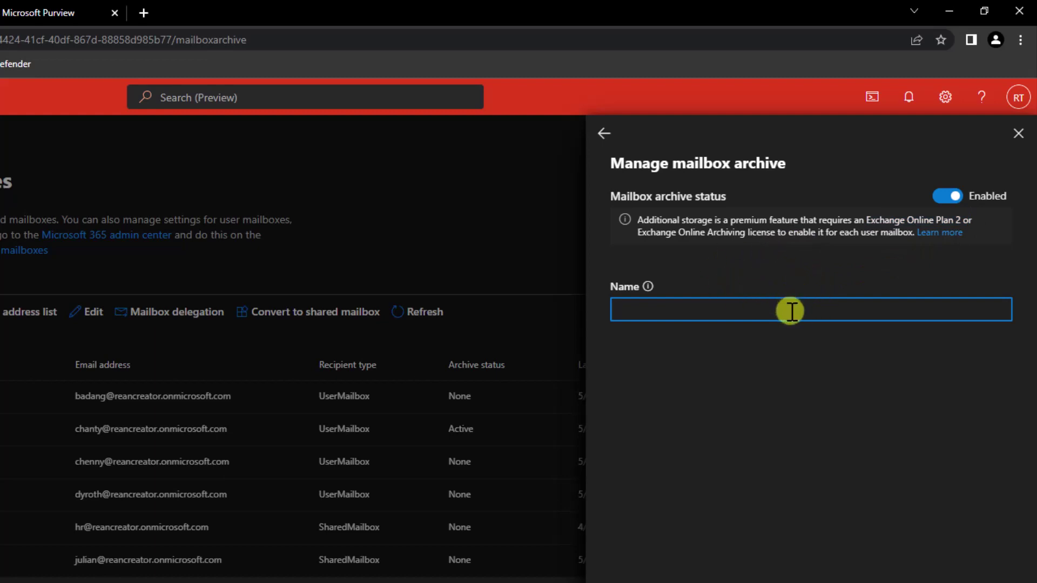
{"action": "type", "text": "M"}
{"action": "key", "text": "BackSpace"}
{"action": "type", "text": "MyOld-em"}
{"action": "key", "text": "BackSpace"}
{"action": "key", "text": "BackSpace"}
{"action": "type", "text": "Email"}
{"action": "left_click_drag", "start_coordinate": [787, 311], "coordinate": [616, 316]}
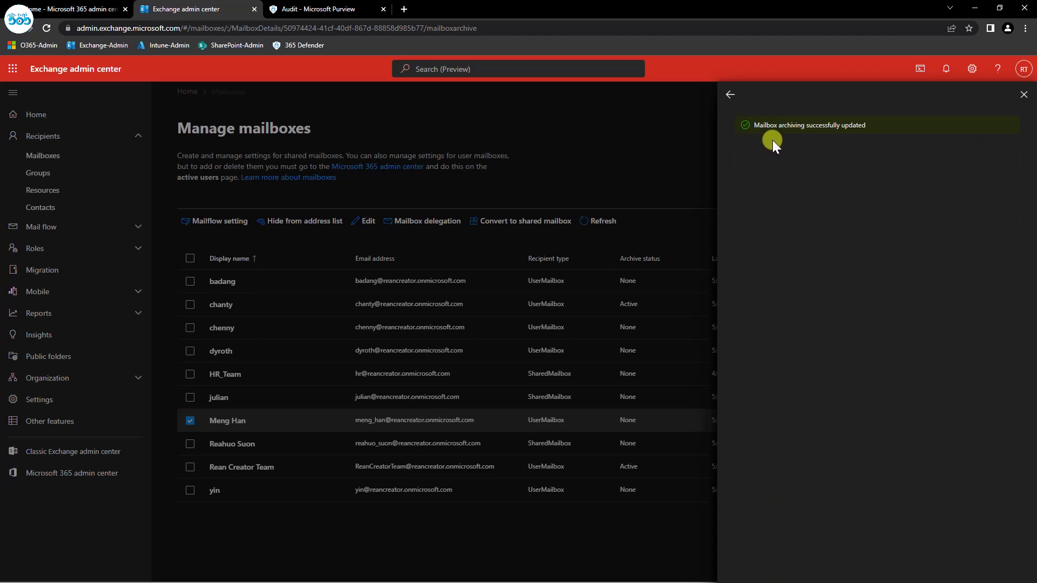
{"action": "left_click", "coordinate": [1023, 94]}
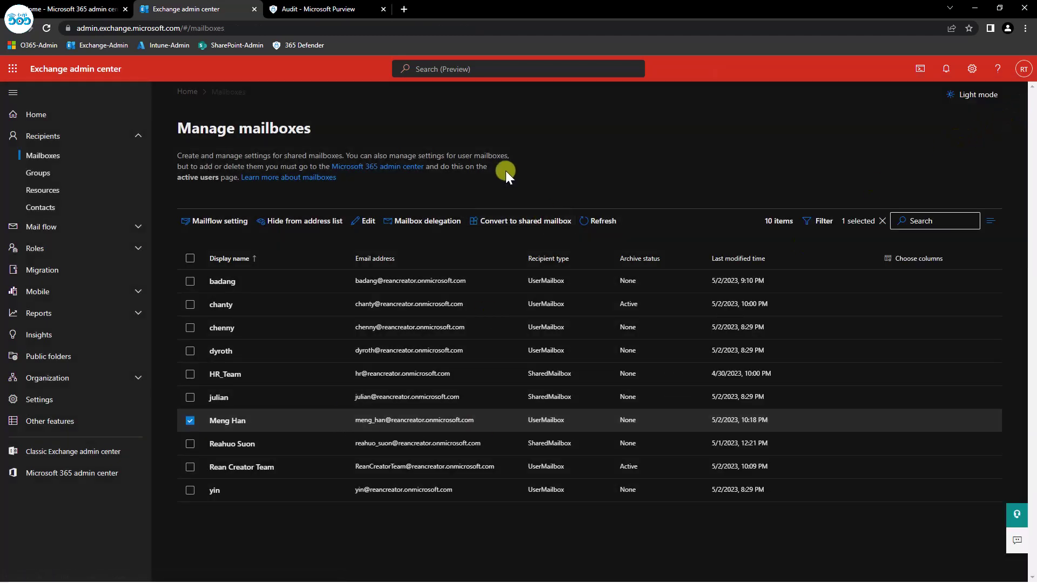
Reopen the same user mailbox and check its mailbox archive status again.
{"action": "left_click", "coordinate": [231, 418]}
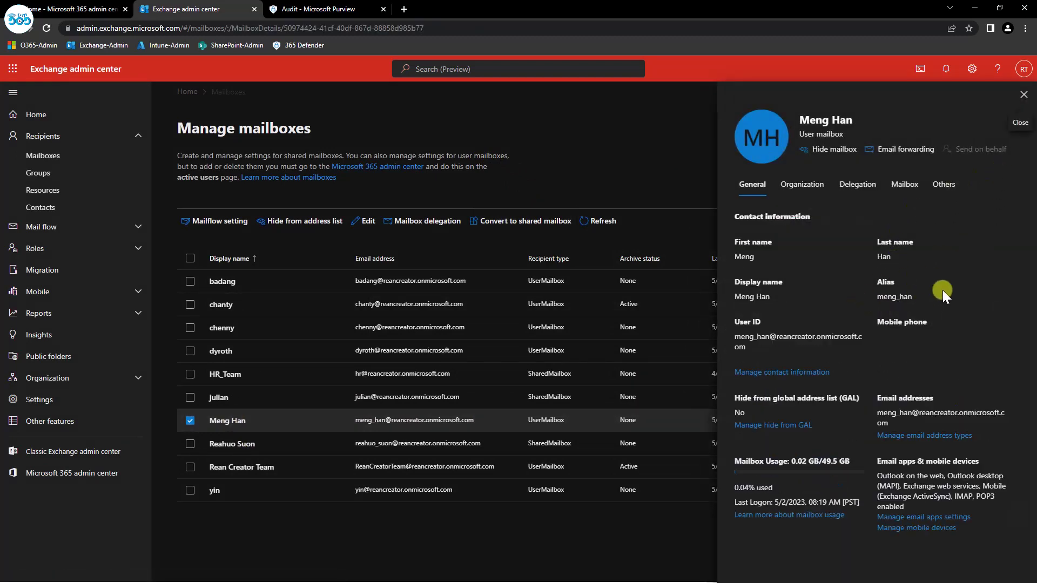
{"action": "left_click", "coordinate": [943, 185]}
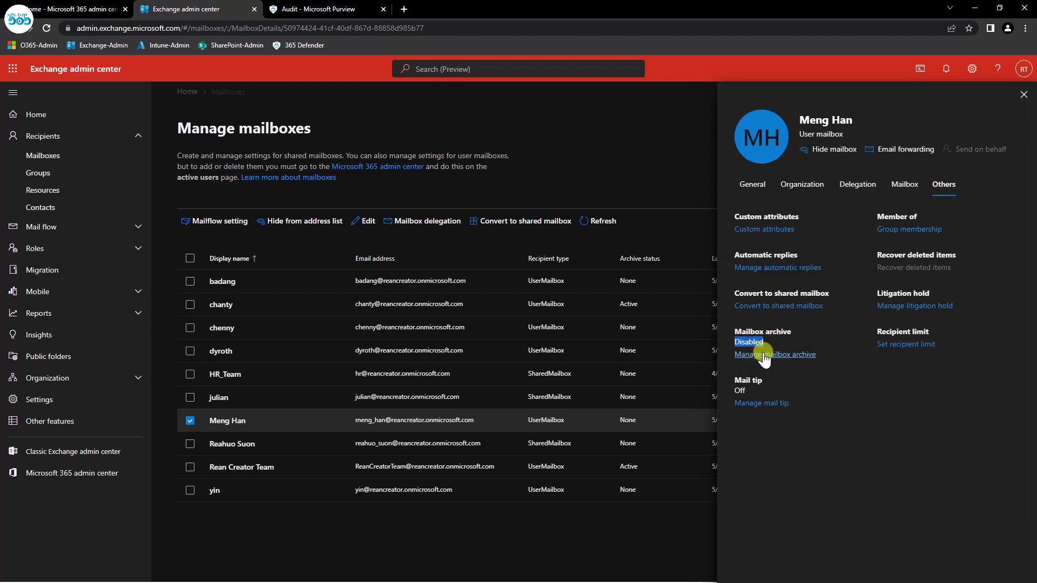
Review the user's mailbox archive settings, including the archive usage and name, and return to the mailbox details.
{"action": "left_click", "coordinate": [766, 354]}
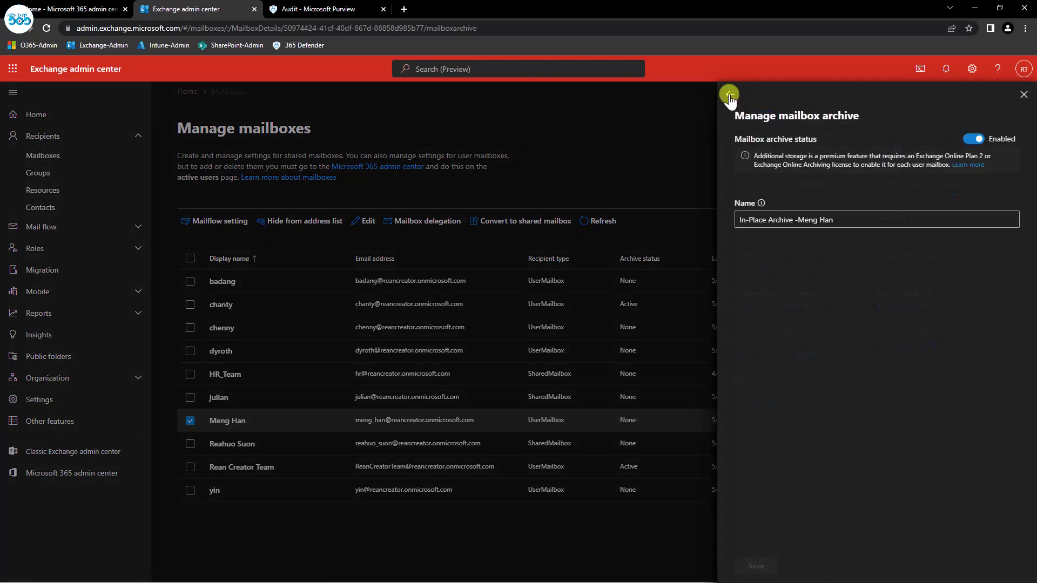
{"action": "left_click_drag", "start_coordinate": [852, 276], "coordinate": [737, 276]}
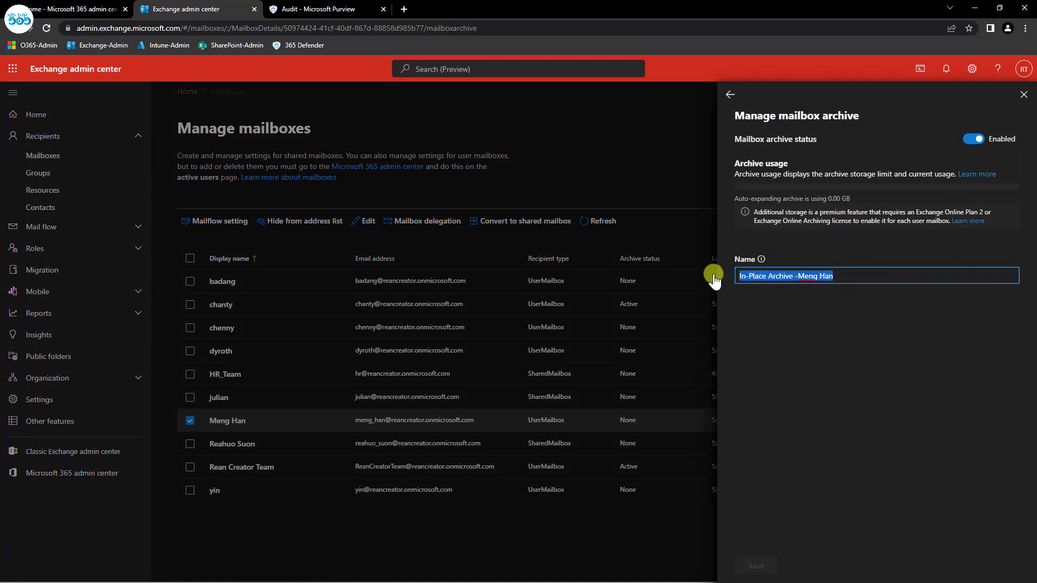
{"action": "left_click", "coordinate": [732, 95]}
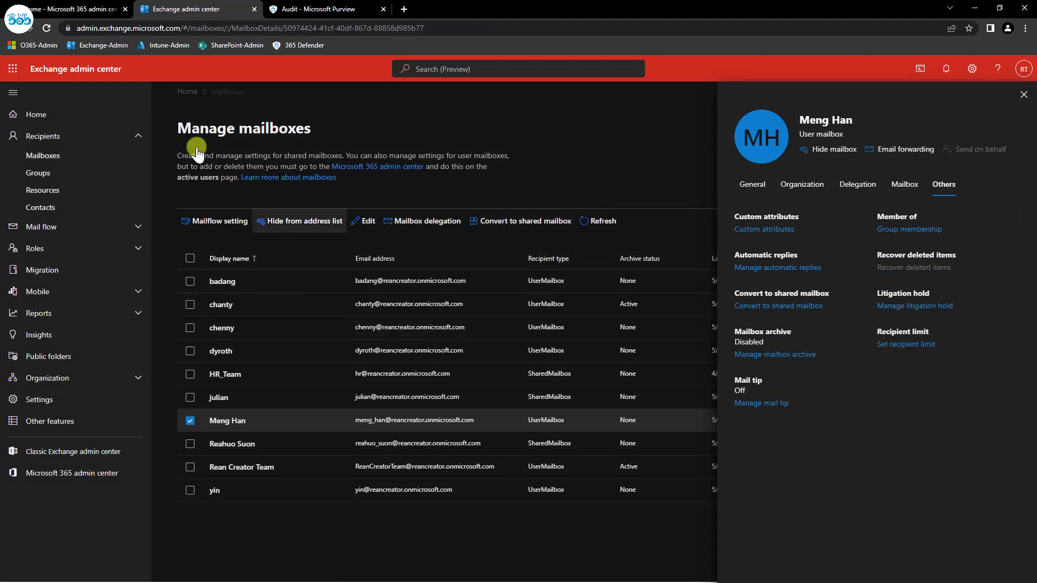
Glance at the Microsoft Purview audit search, and reload the user's Outlook mailbox to look for the online archive.
{"action": "left_click", "coordinate": [333, 7]}
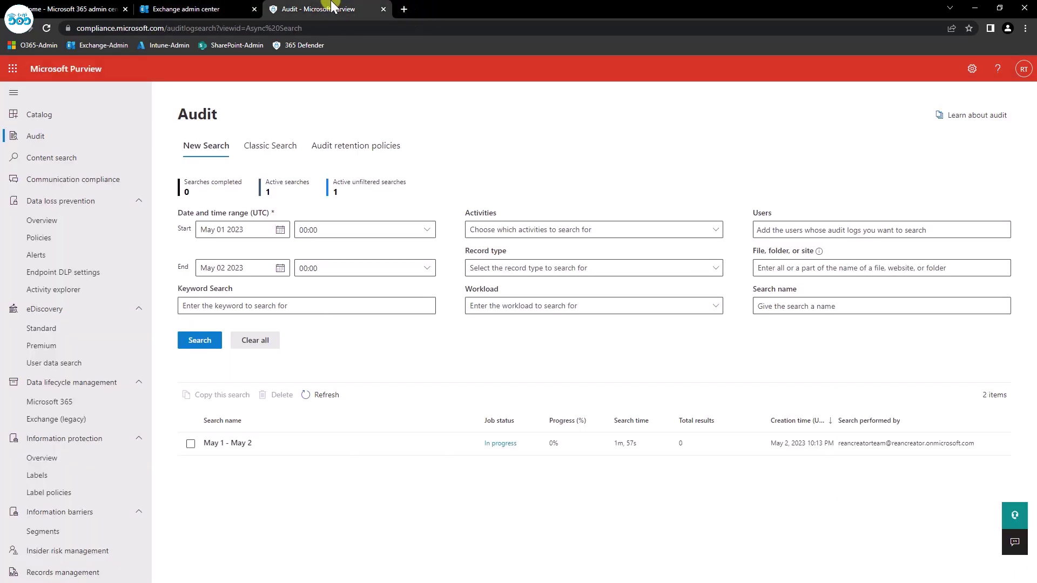
{"action": "left_click", "coordinate": [221, 8]}
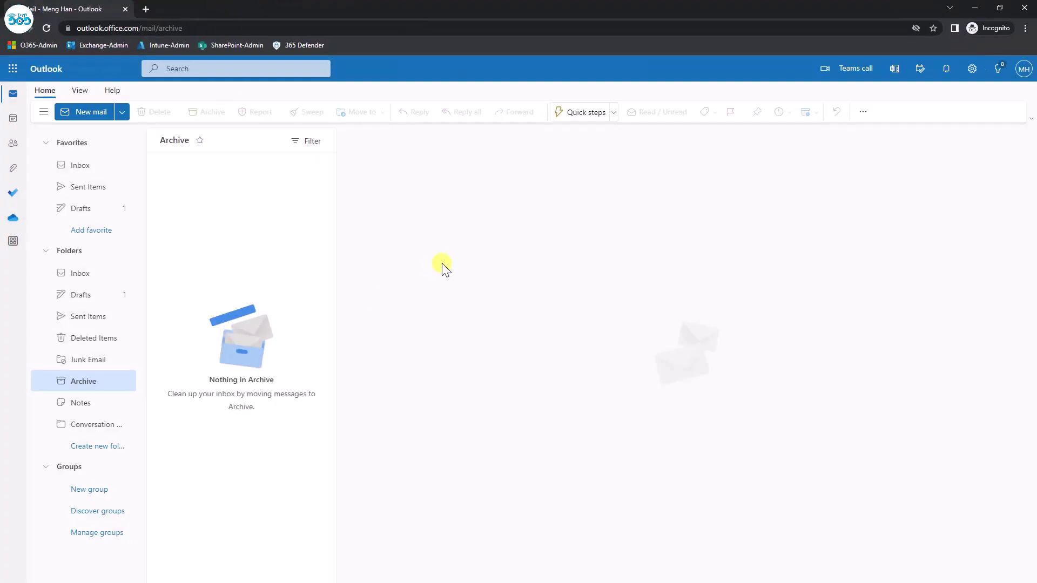
{"action": "left_click", "coordinate": [46, 28]}
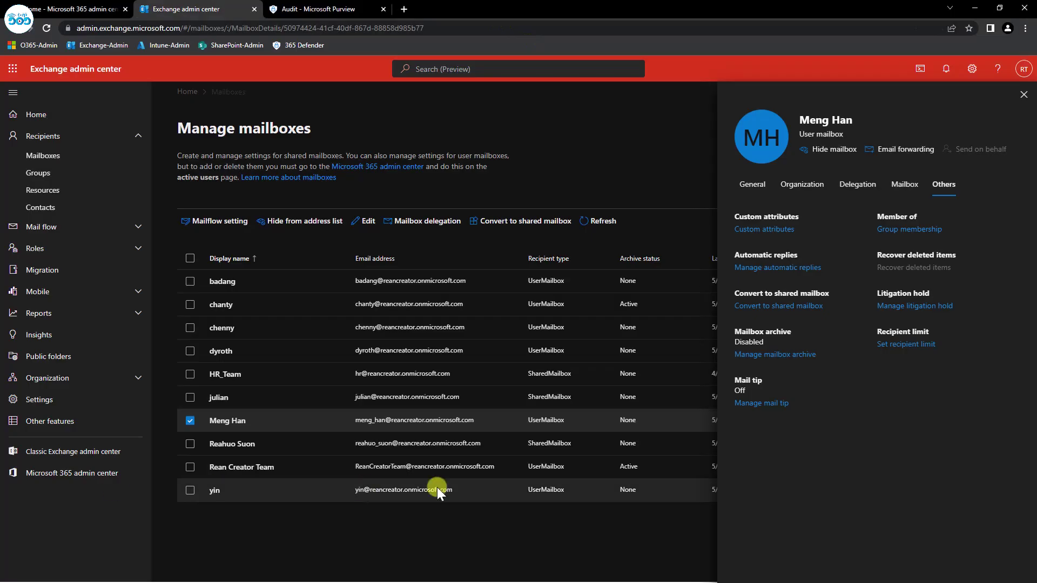
Reload the Exchange admin center and recheck the mailbox archive status in the same user's details.
{"action": "left_click", "coordinate": [48, 28]}
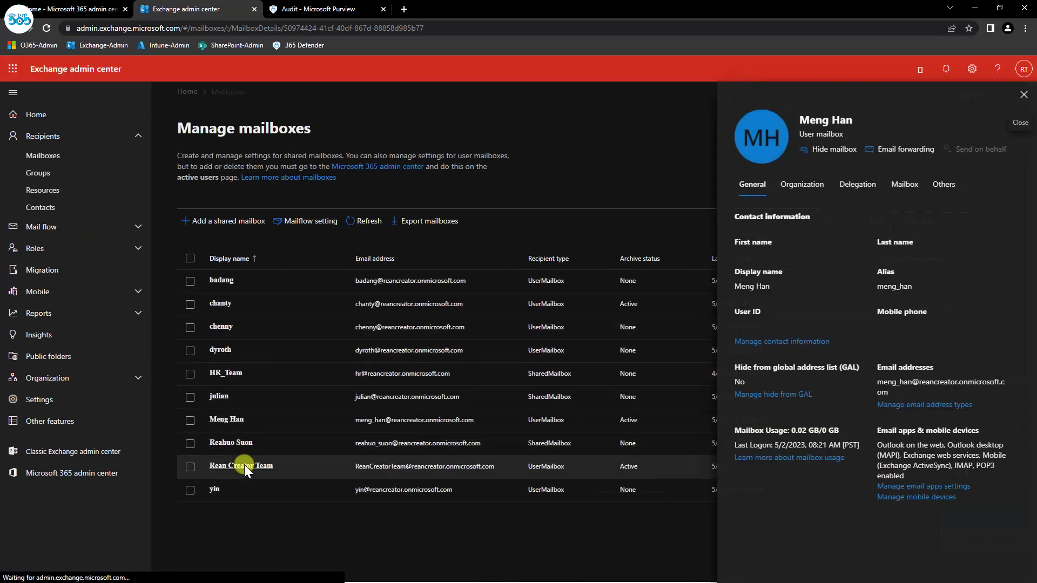
{"action": "left_click", "coordinate": [222, 419]}
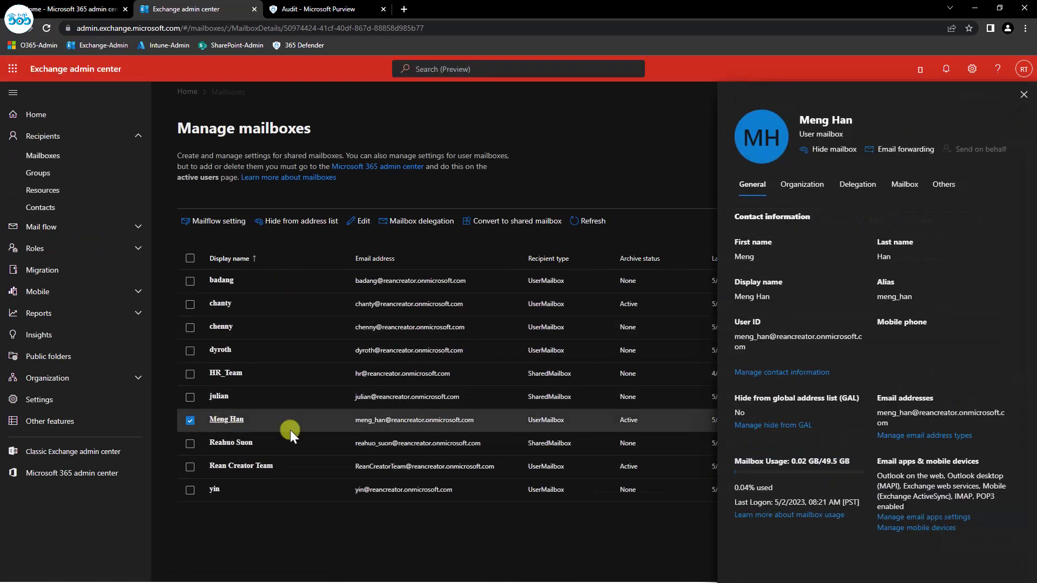
{"action": "left_click", "coordinate": [944, 184]}
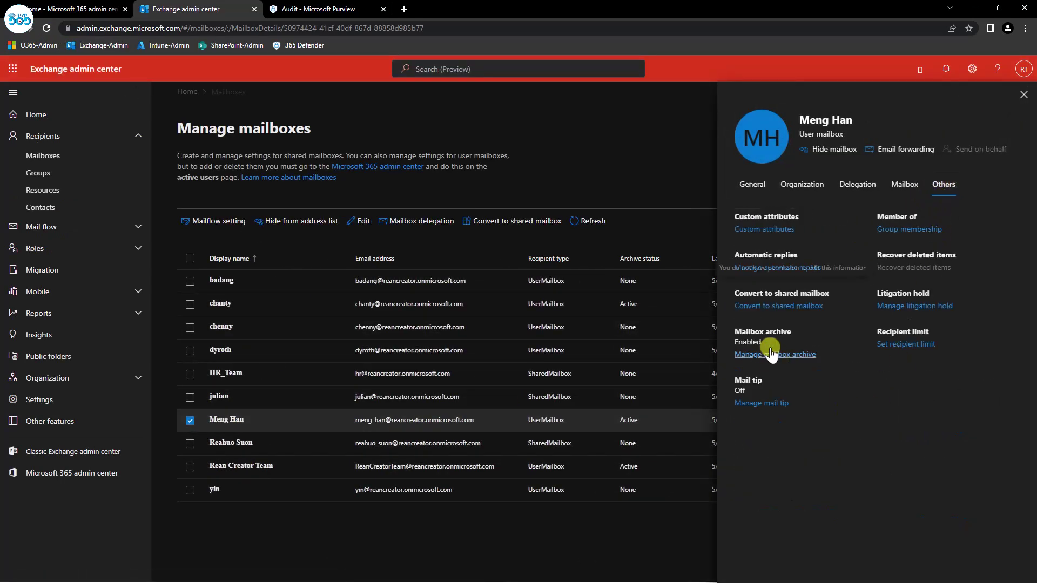
{"action": "double_click", "coordinate": [747, 342]}
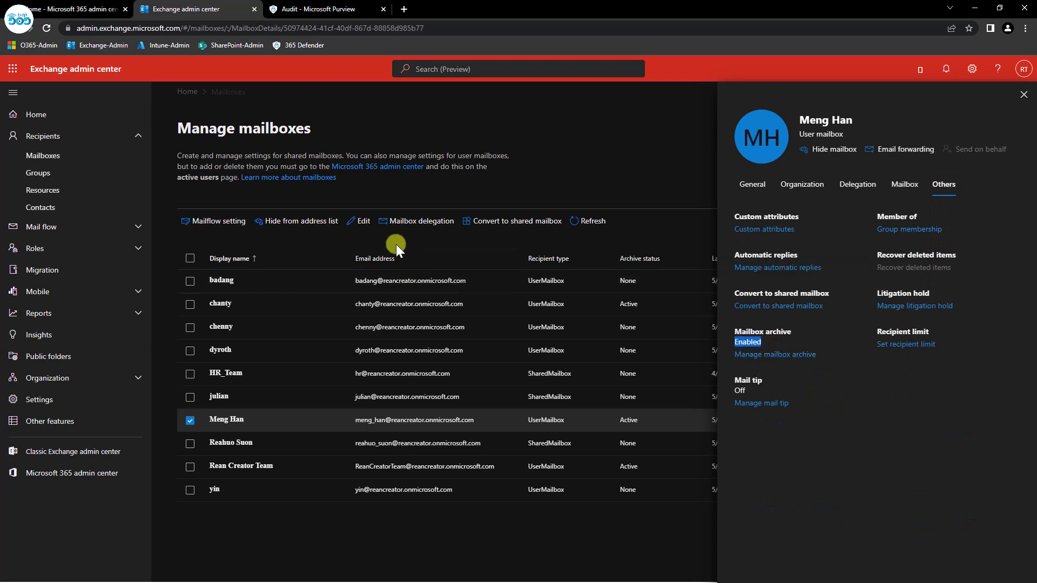
Switch to the user's Outlook, reload the mailbox and sign out of the account.
{"action": "key", "text": "alt+Tab"}
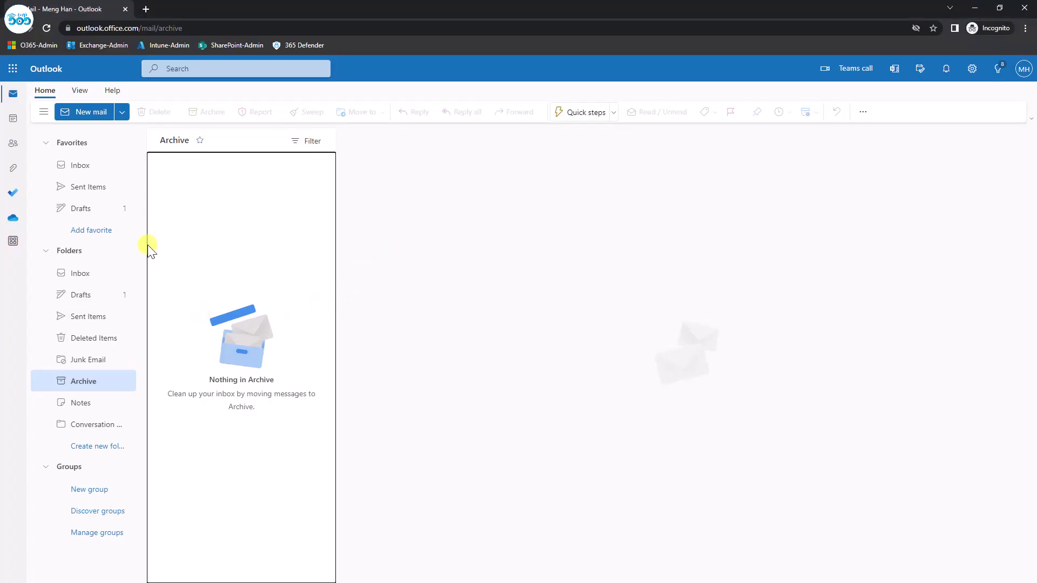
{"action": "left_click", "coordinate": [47, 27]}
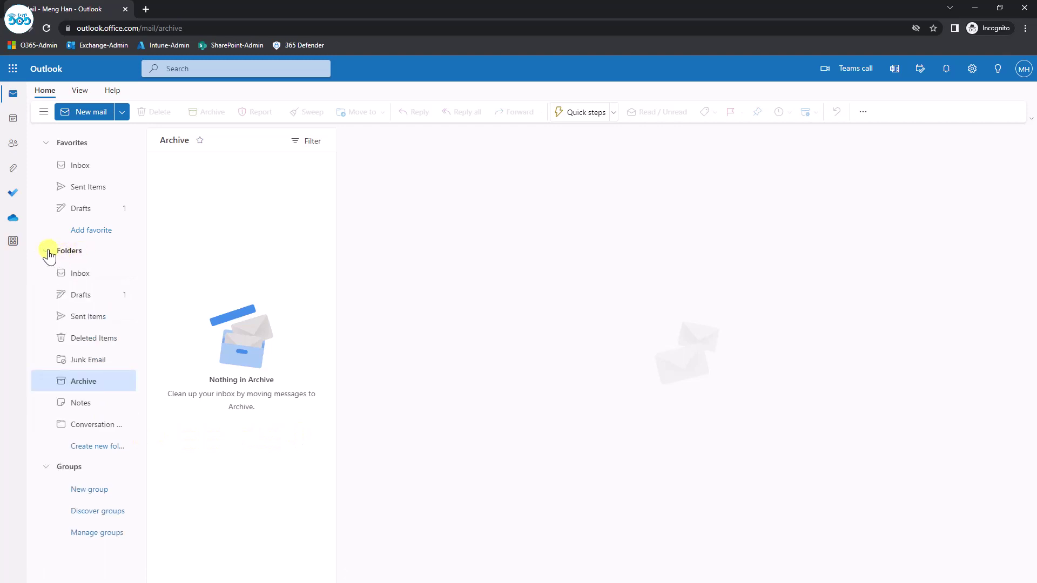
{"action": "left_click", "coordinate": [1023, 69]}
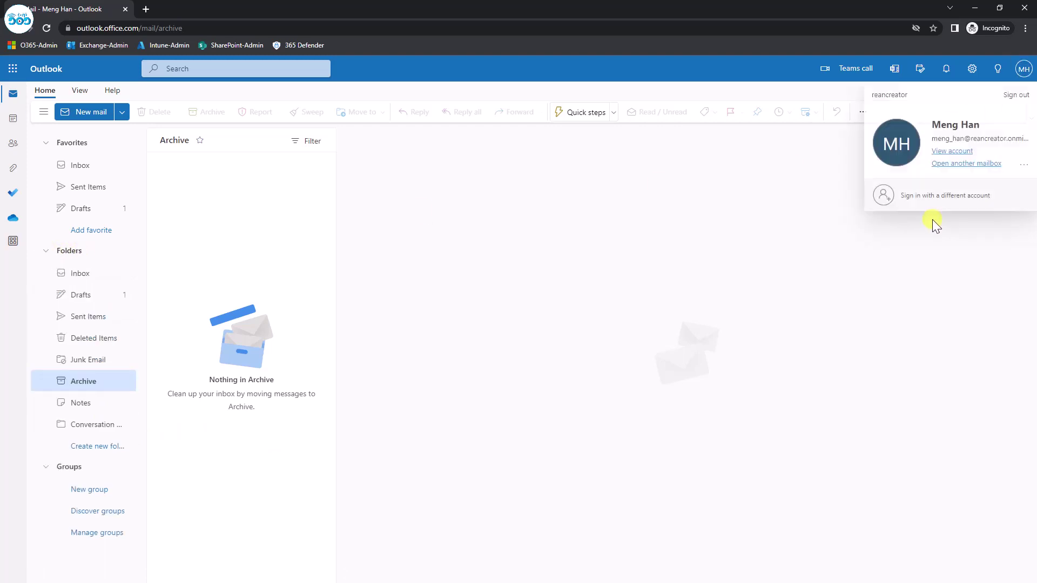
{"action": "left_click", "coordinate": [1017, 96]}
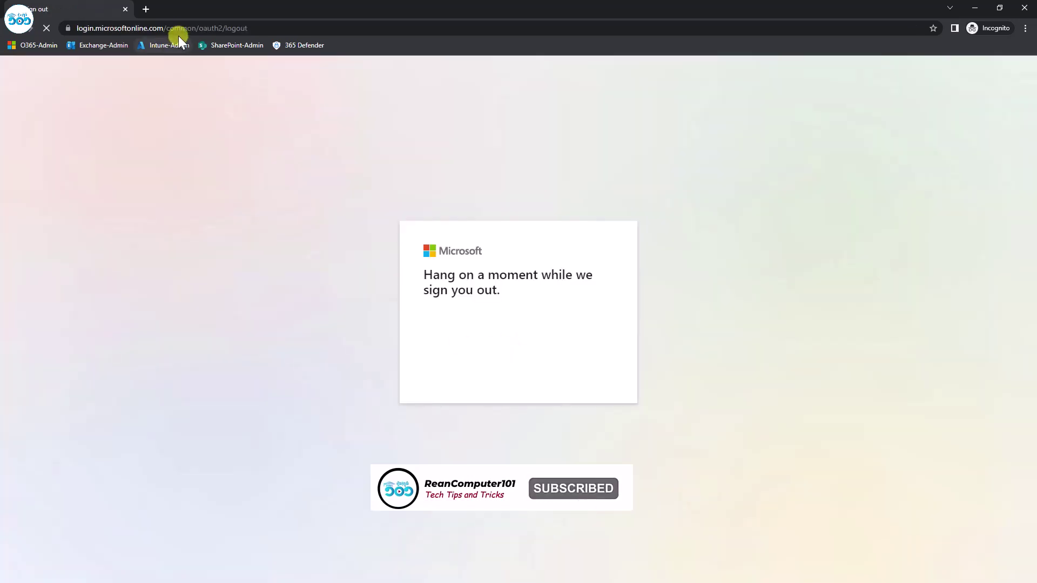
Reopen Outlook on the web and sign back in as the same user, checking the user ID in Exchange and entering the account password.
{"action": "left_click", "coordinate": [182, 29]}
{"action": "type", "text": "out"}
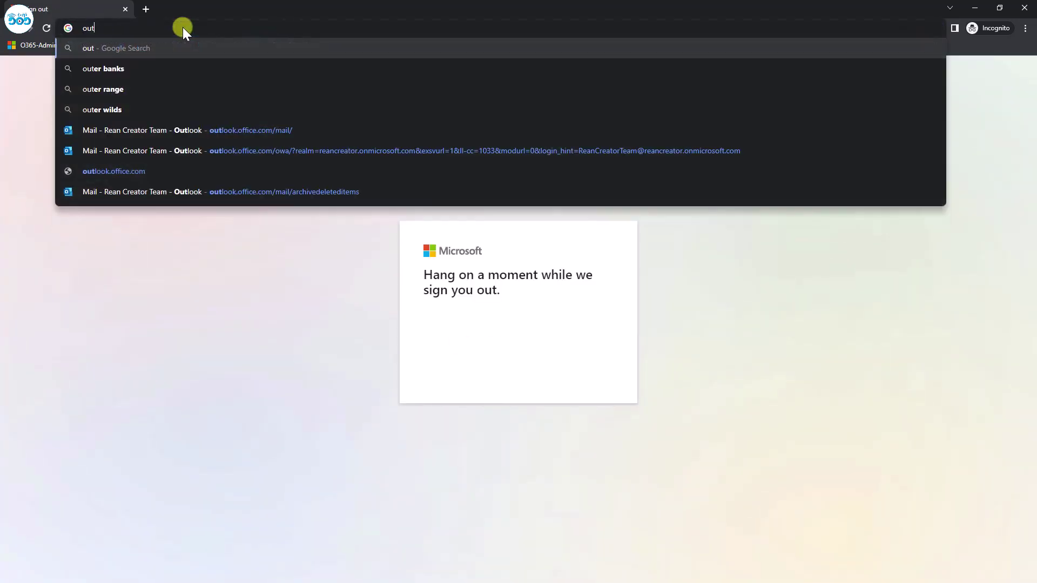
{"action": "left_click", "coordinate": [211, 132]}
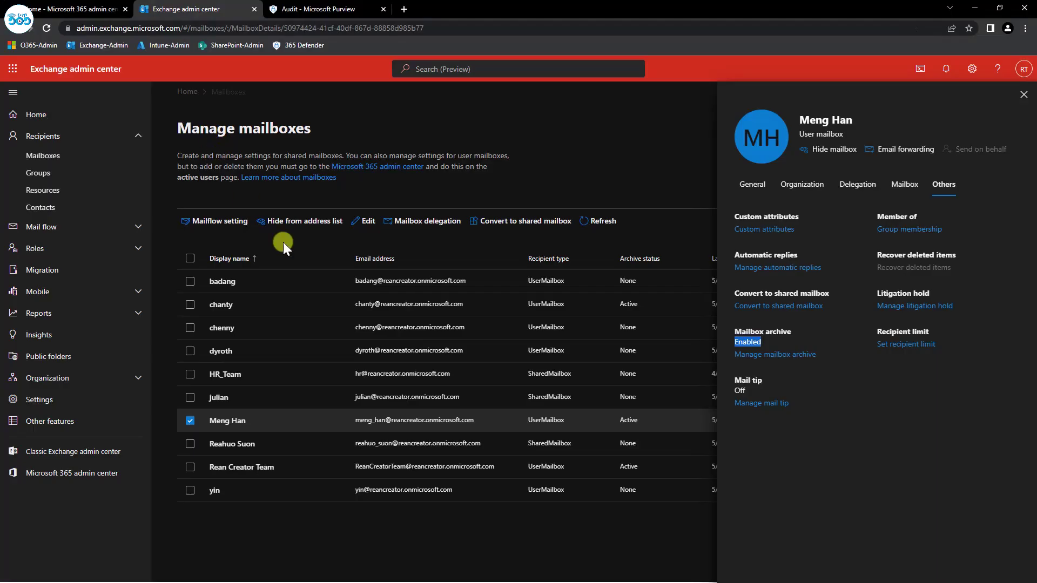
{"action": "left_click", "coordinate": [753, 184]}
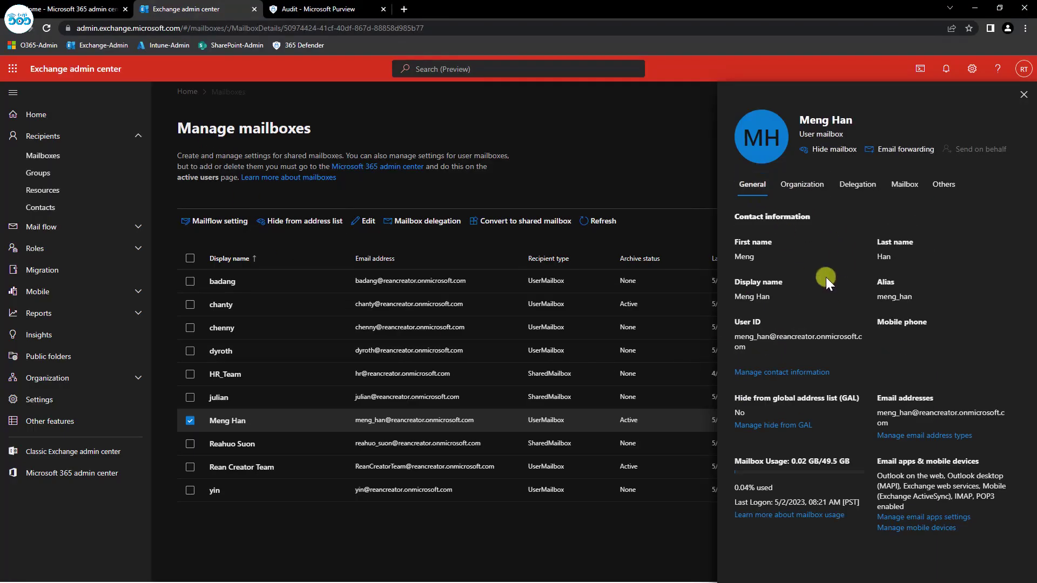
{"action": "triple_click", "coordinate": [740, 340]}
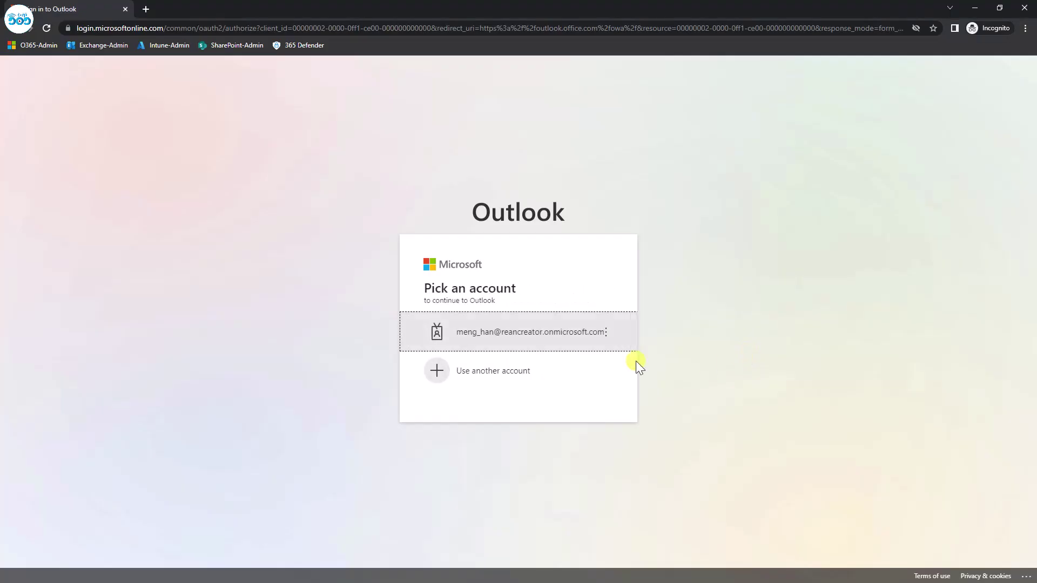
{"action": "left_click", "coordinate": [528, 348]}
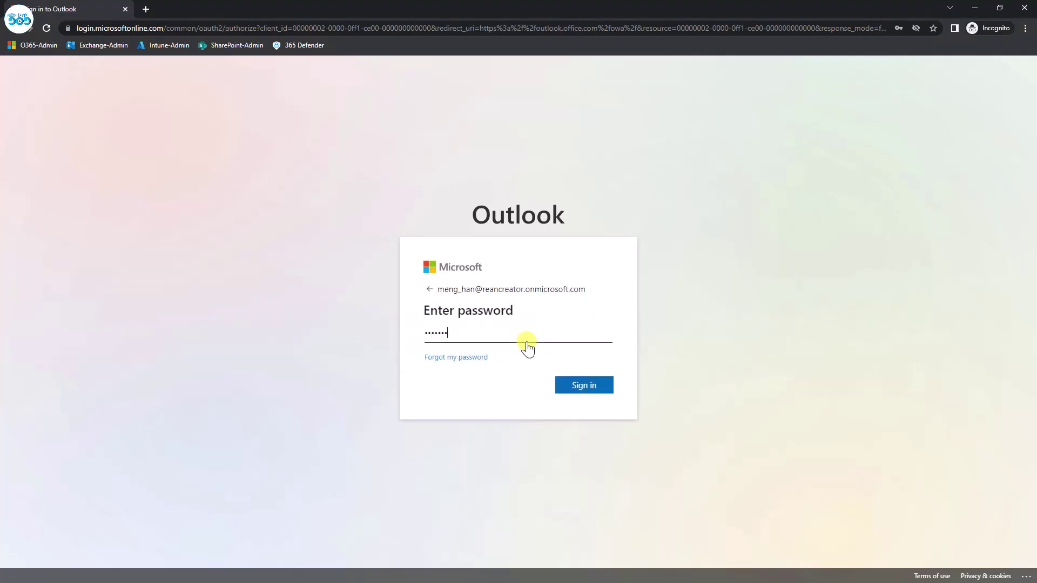
{"action": "key", "text": "Return"}
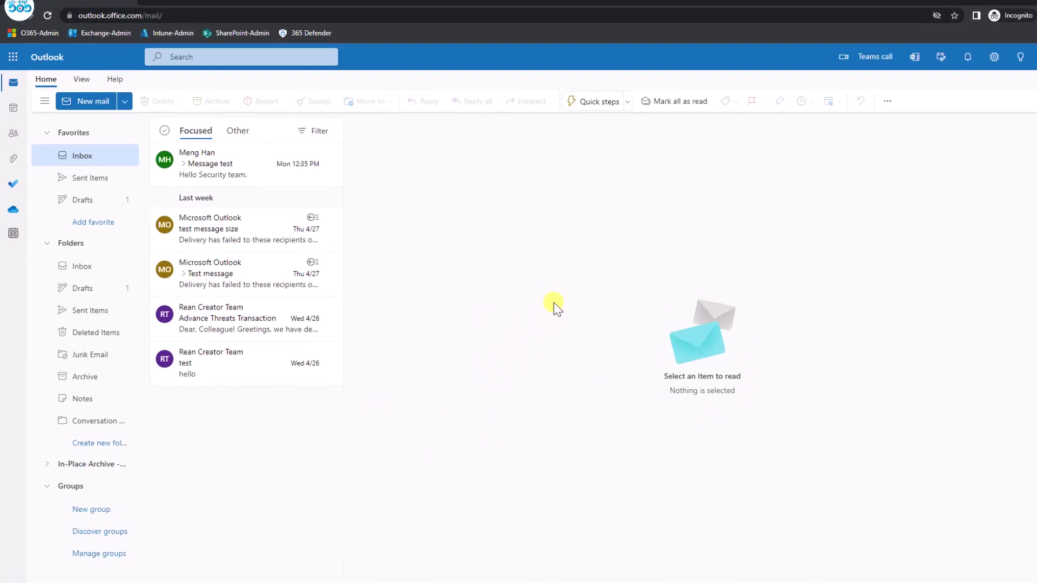
Expand the In-Place Archive group in Outlook's folder list and widen the folder pane to show its full name.
{"action": "left_click", "coordinate": [76, 467]}
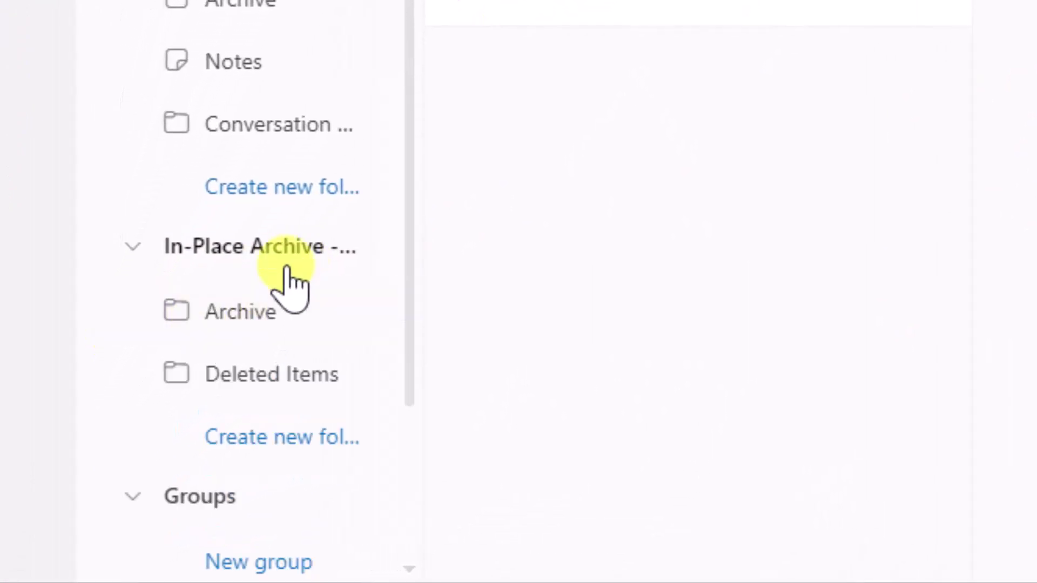
{"action": "left_click", "coordinate": [282, 269]}
{"action": "left_click", "coordinate": [283, 266]}
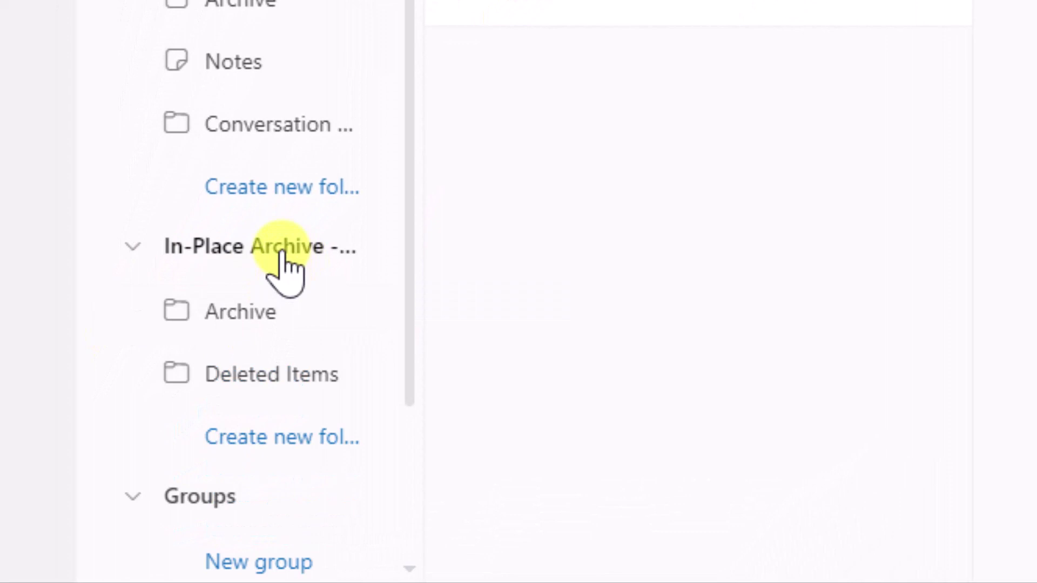
{"action": "left_click", "coordinate": [343, 267]}
{"action": "left_click", "coordinate": [276, 270]}
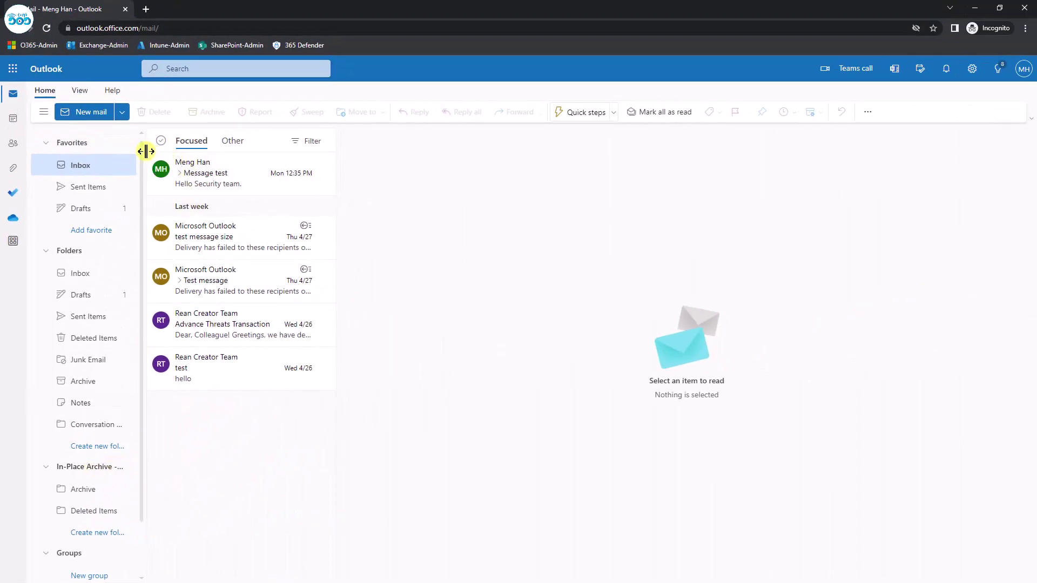
{"action": "left_click_drag", "start_coordinate": [146, 152], "coordinate": [229, 156]}
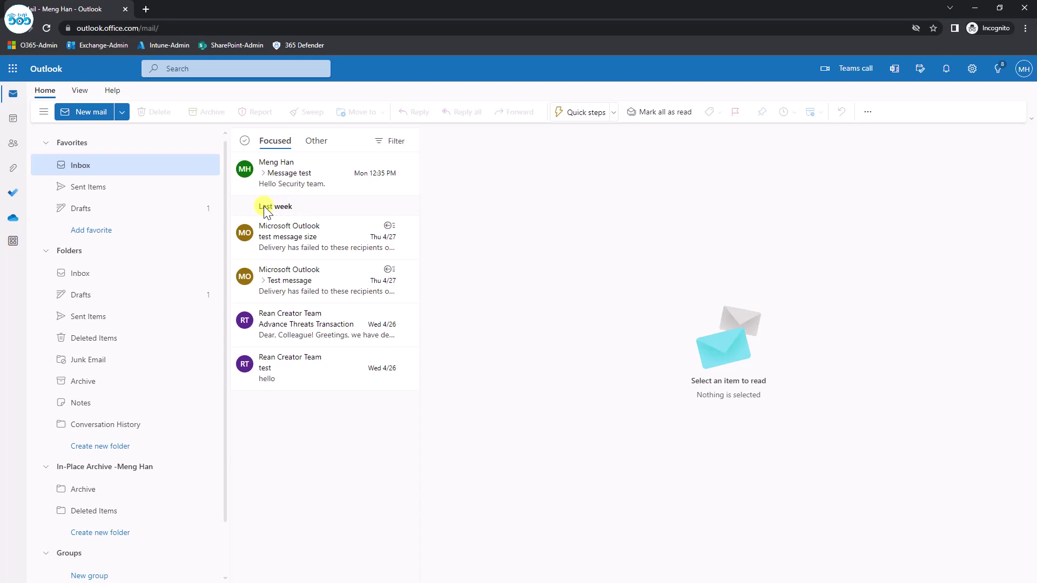
Select the four Inbox messages from last week and move them to the Archive folder of the In-Place Archive.
{"action": "left_click", "coordinate": [290, 371]}
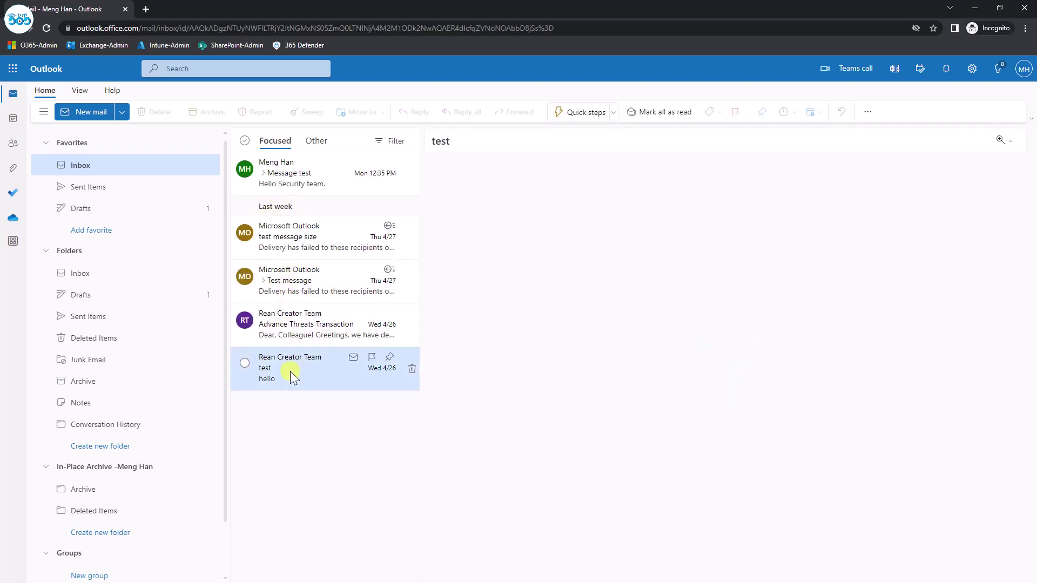
{"action": "left_click", "coordinate": [245, 319]}
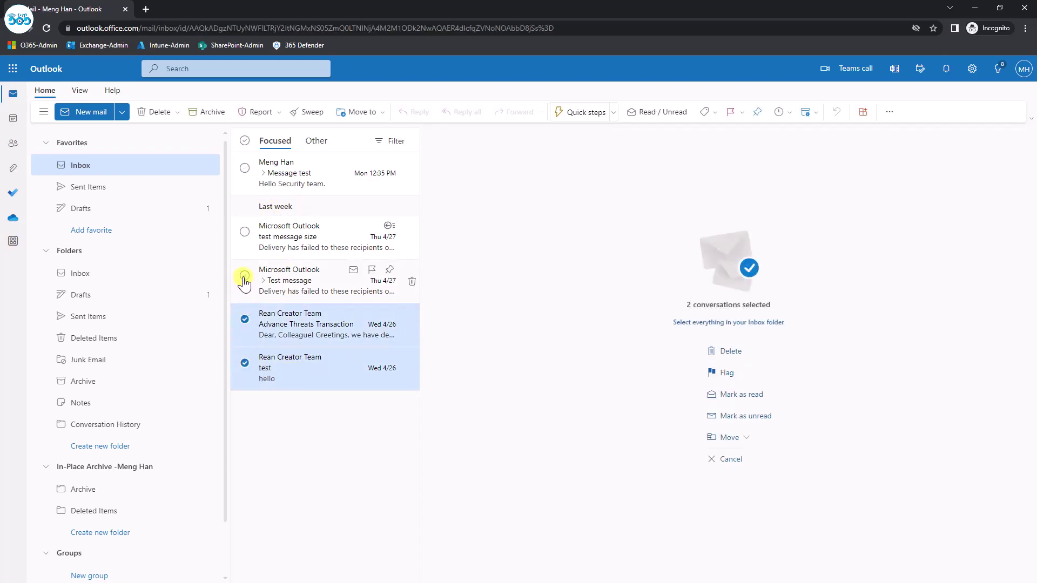
{"action": "left_click", "coordinate": [245, 276]}
{"action": "left_click", "coordinate": [245, 232]}
{"action": "right_click", "coordinate": [280, 240]}
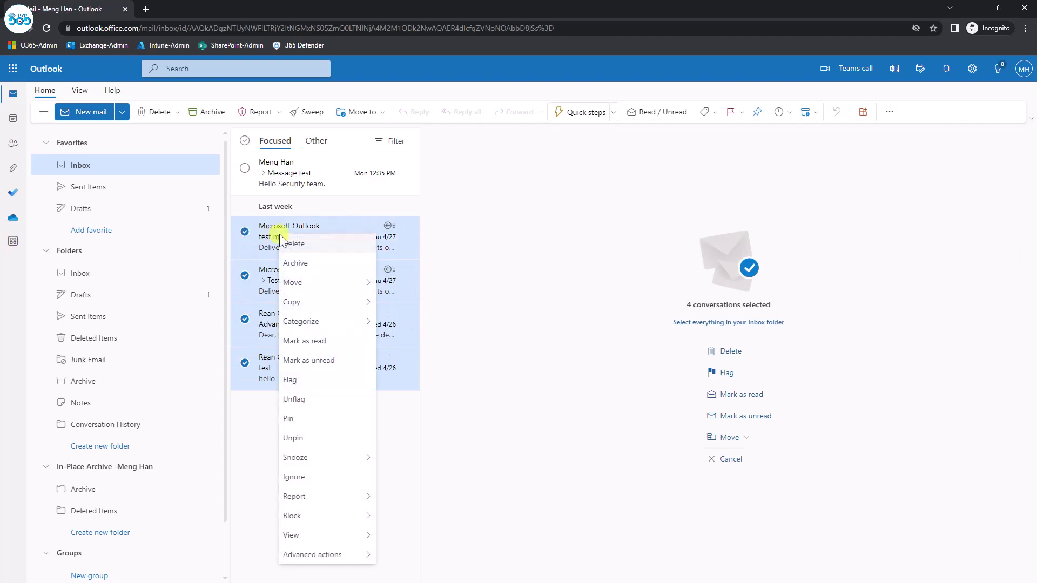
{"action": "mouse_move", "coordinate": [335, 282]}
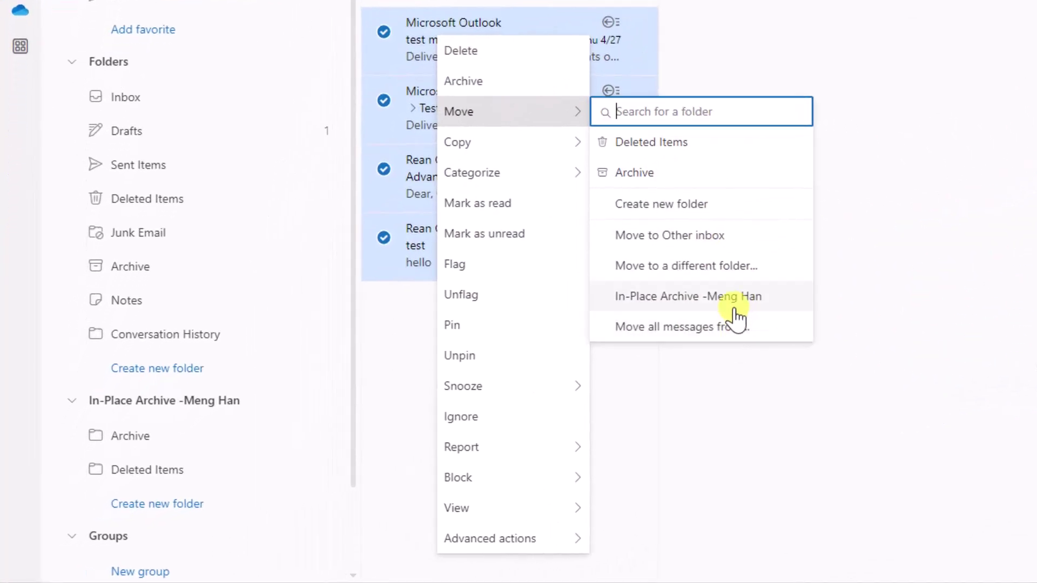
{"action": "left_click", "coordinate": [719, 301]}
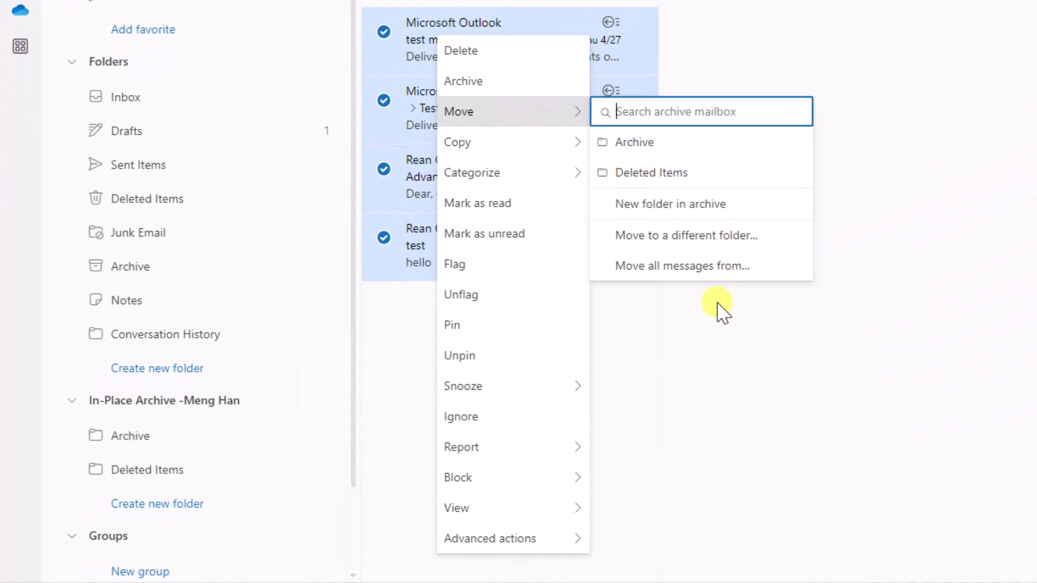
{"action": "left_click", "coordinate": [650, 156]}
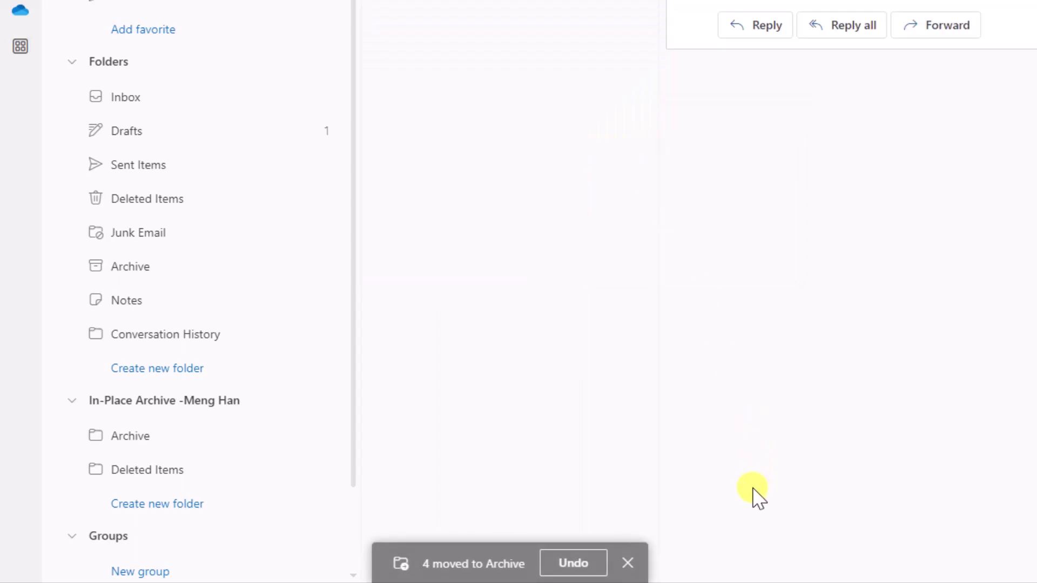
Compare the contents of the In-Place Archive's Archive folder with the Inbox to check the moved messages.
{"action": "left_click", "coordinate": [174, 452]}
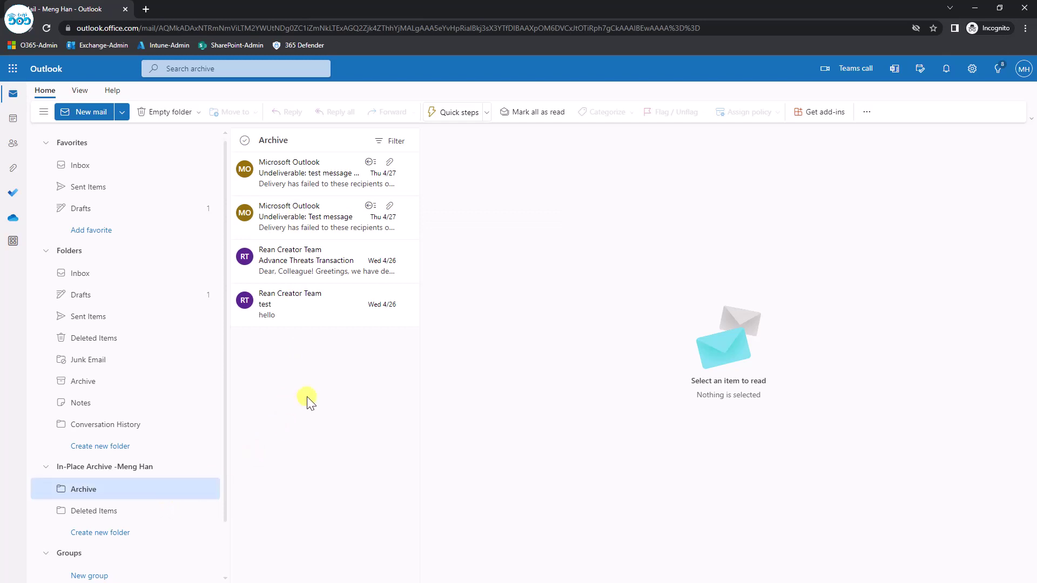
{"action": "left_click", "coordinate": [128, 275]}
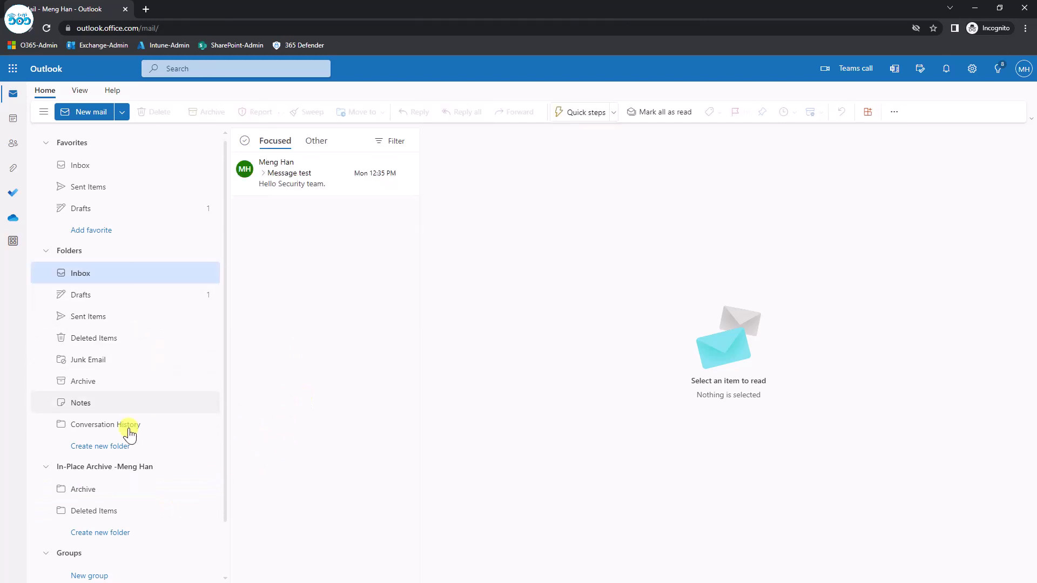
{"action": "left_click", "coordinate": [137, 489]}
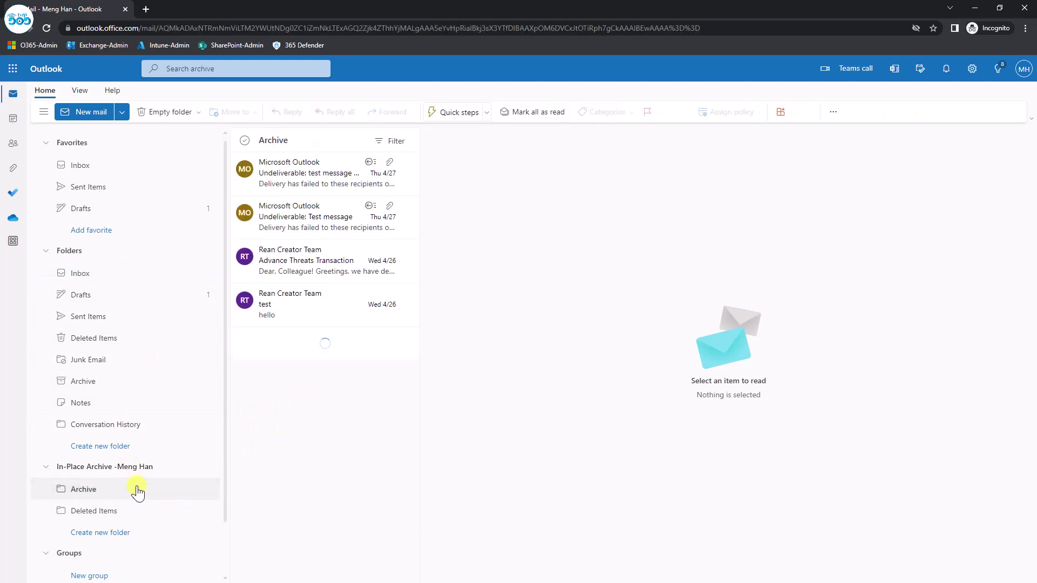
{"action": "left_click", "coordinate": [107, 277]}
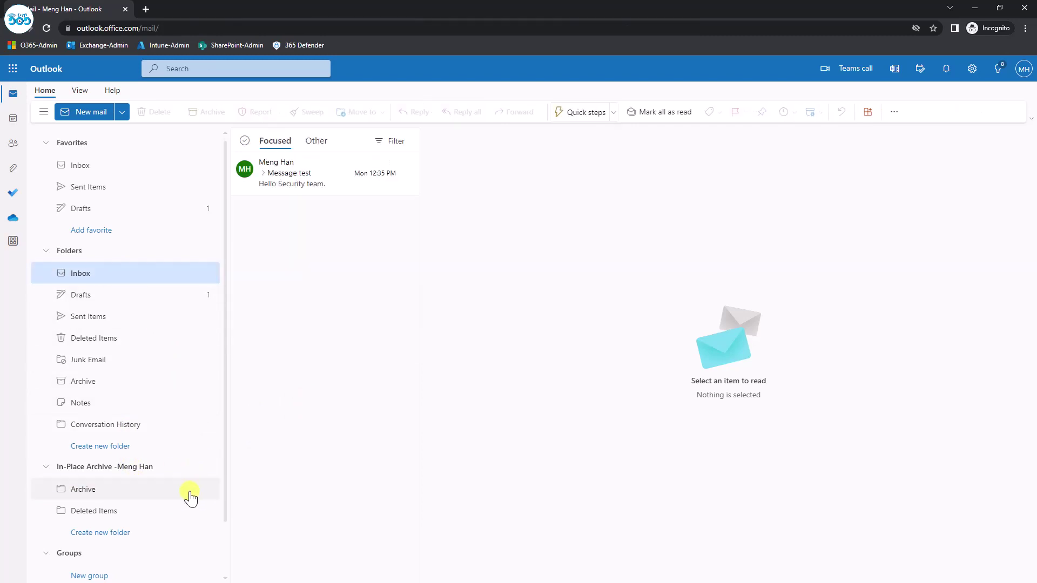
{"action": "left_click", "coordinate": [155, 500]}
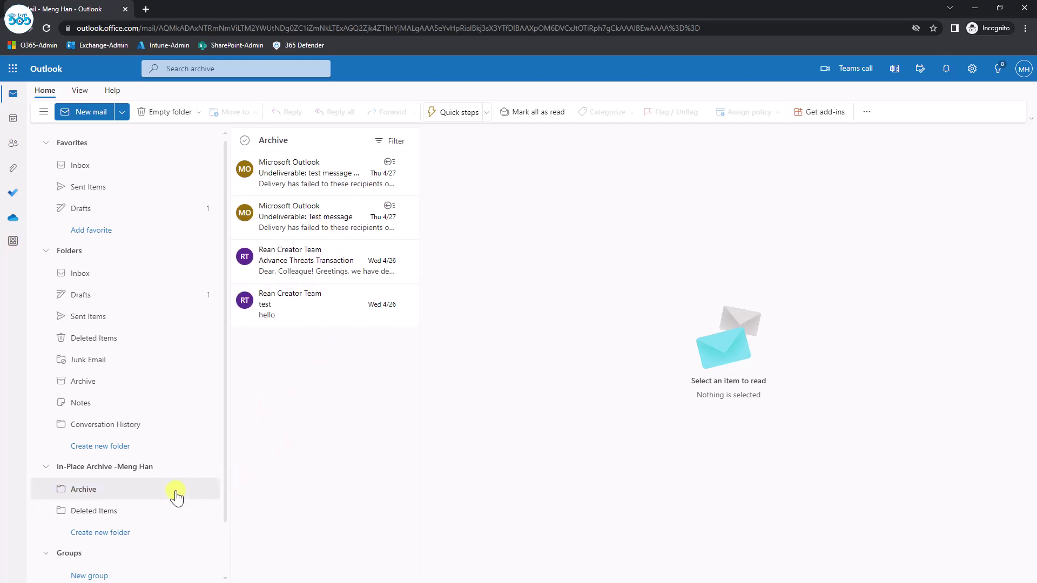
Read the two archived "Undeliverable" messages from Microsoft Outlook in the In-Place Archive, and return to the Inbox.
{"action": "left_click", "coordinate": [330, 220]}
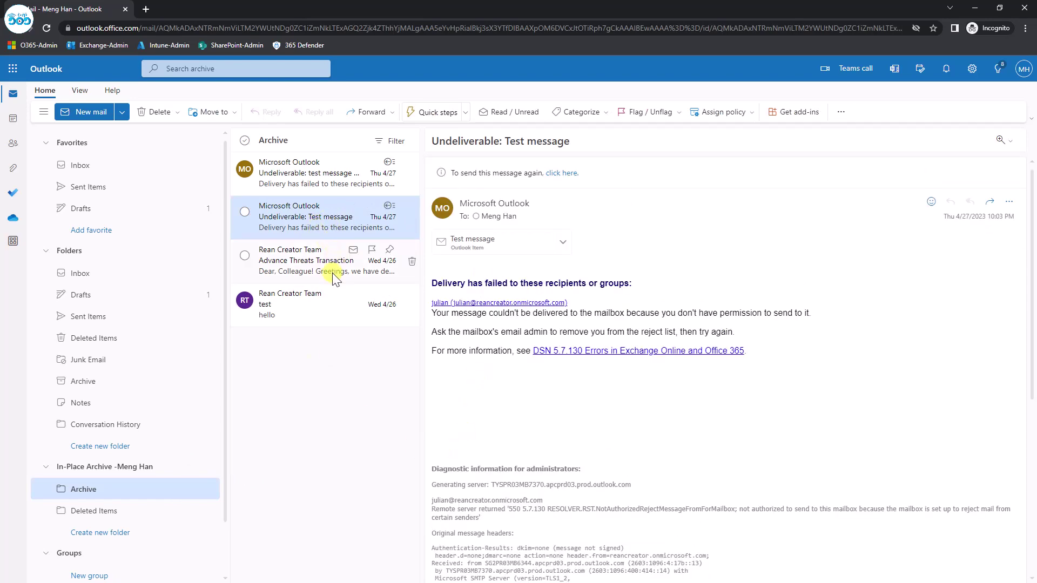
{"action": "right_click", "coordinate": [330, 221]}
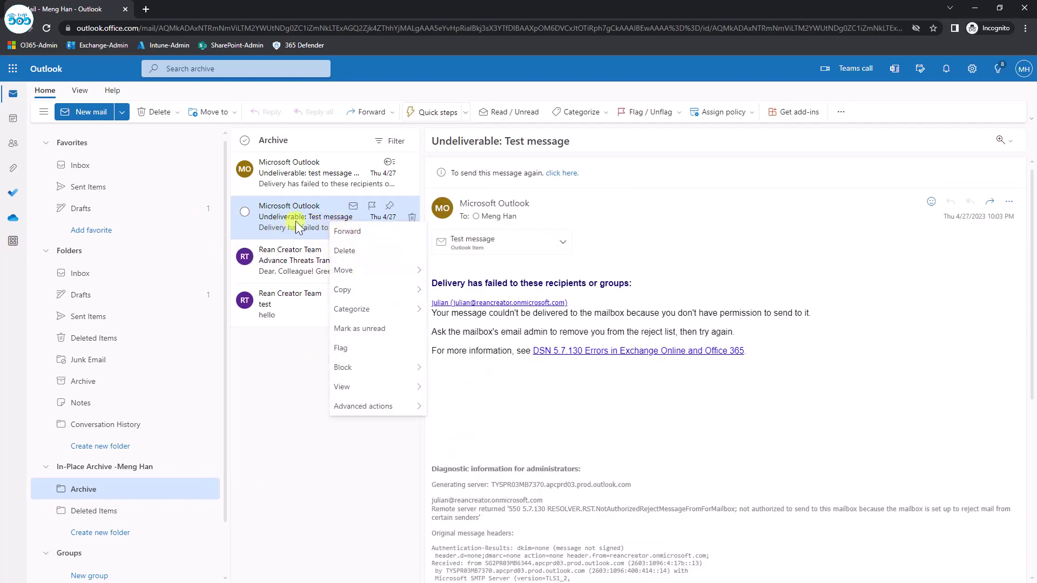
{"action": "key", "text": "Escape"}
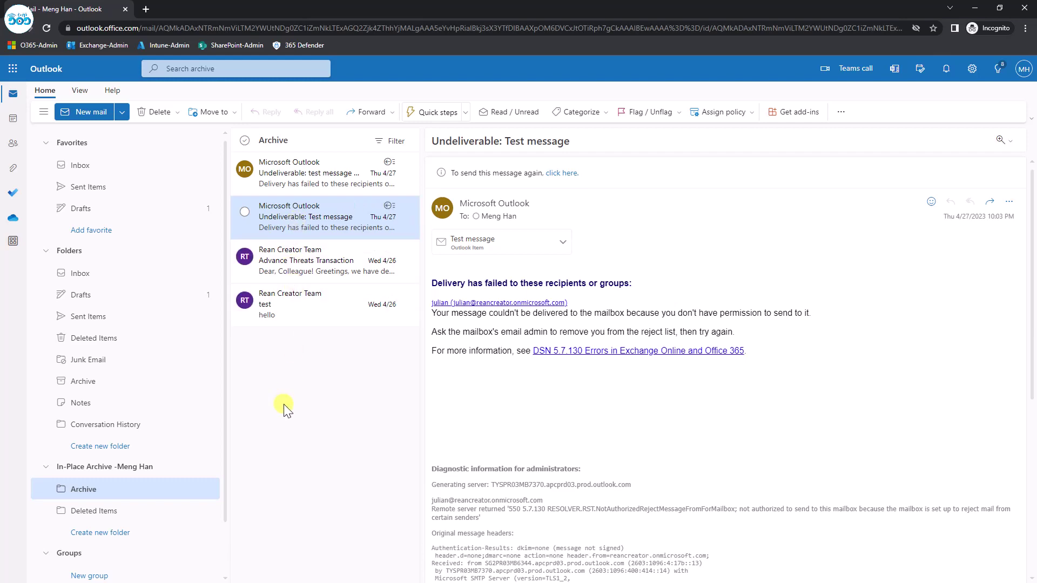
{"action": "left_click", "coordinate": [303, 182]}
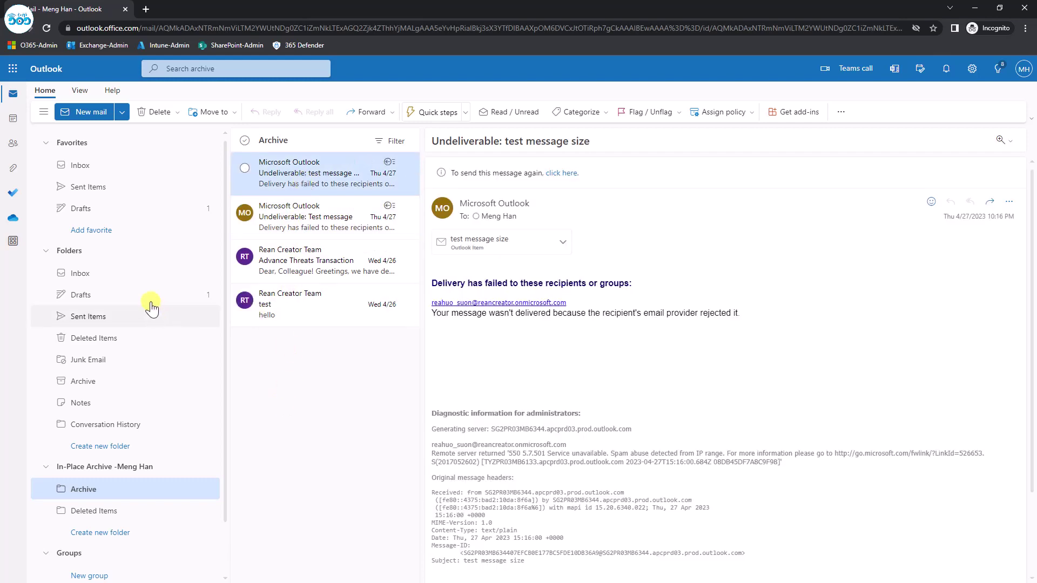
{"action": "left_click", "coordinate": [128, 273]}
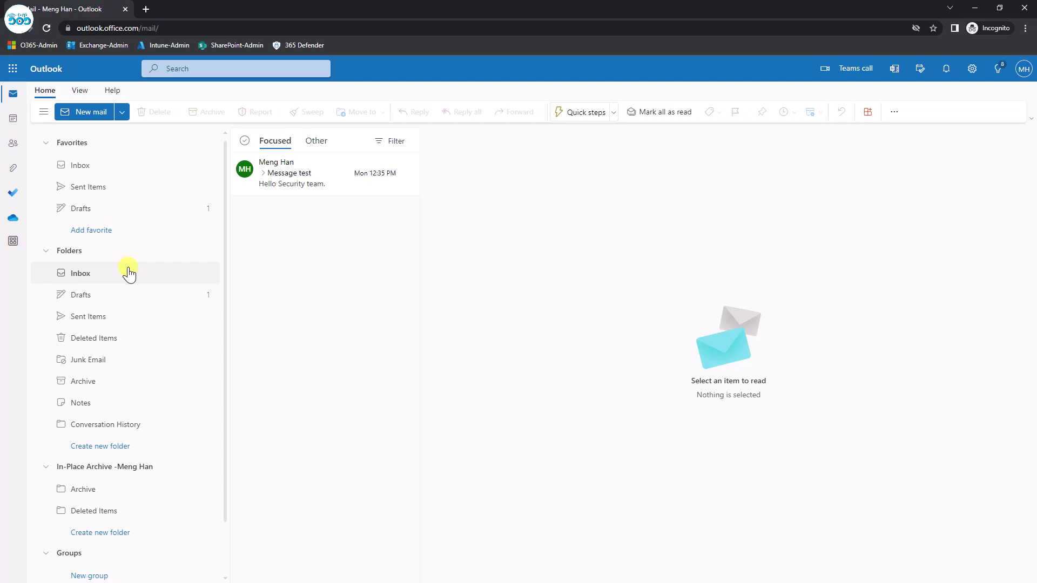
{"action": "left_click", "coordinate": [129, 274]}
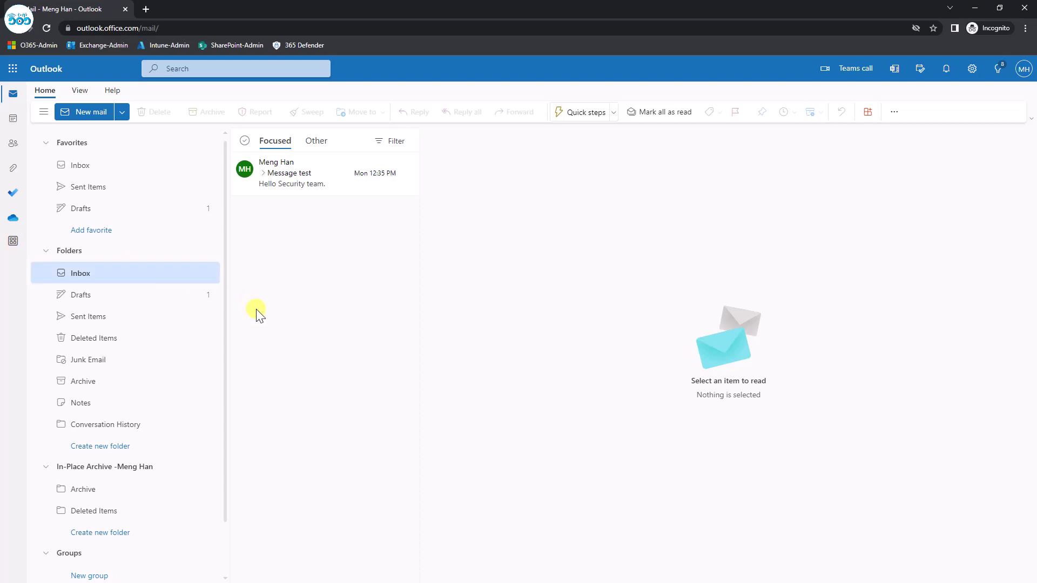